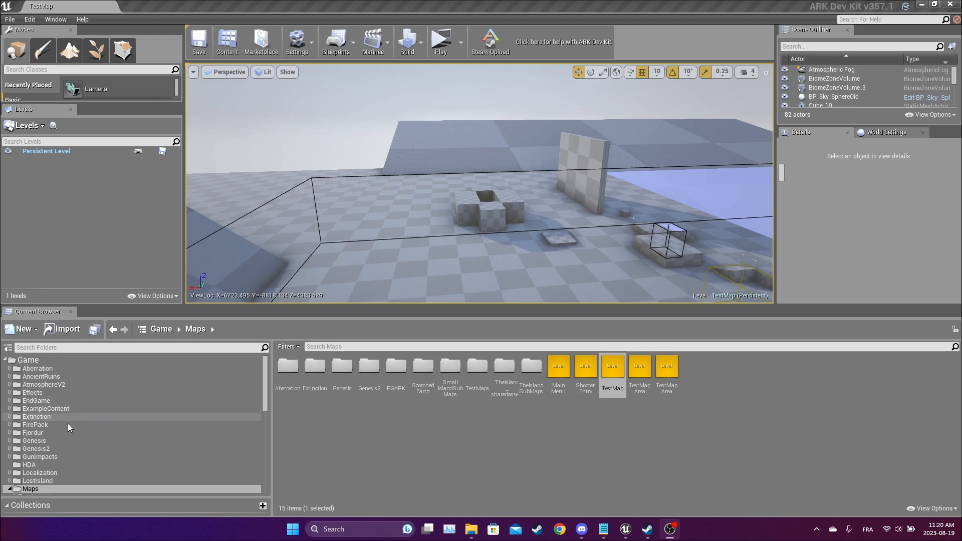
Create a new folder named BattlArk_TheCenter inside the Mods folder.
scroll(46, 424, "down", 10)
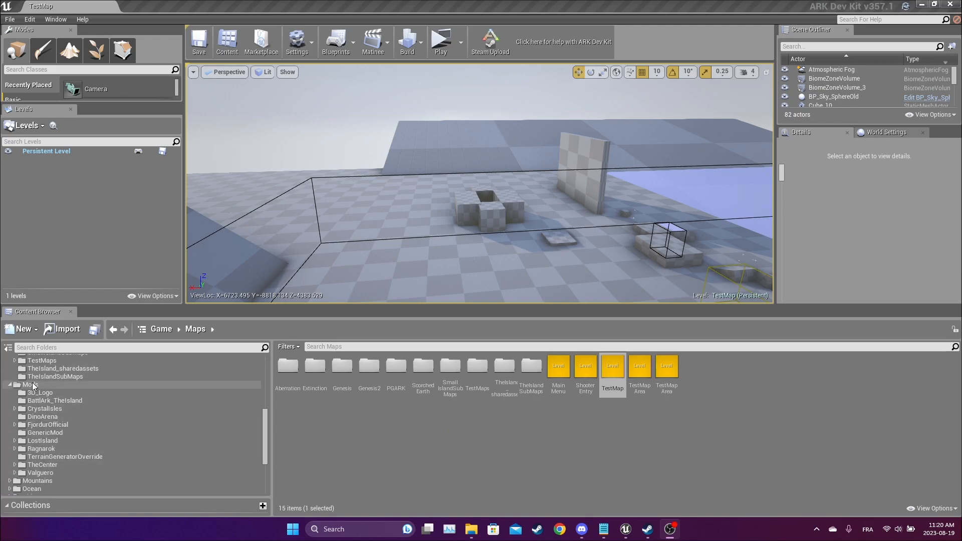
left_click(20, 386)
right_click(26, 387)
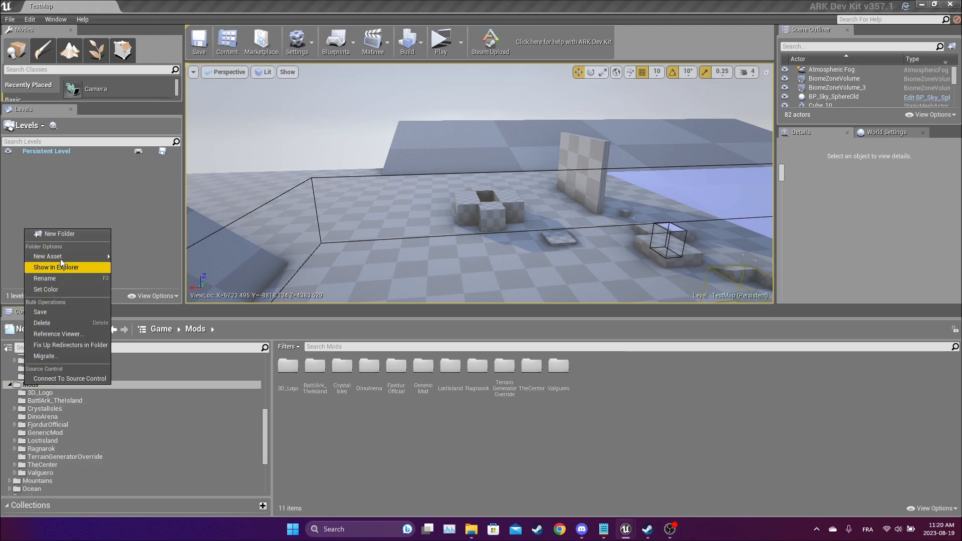
left_click(64, 234)
type("Battl")
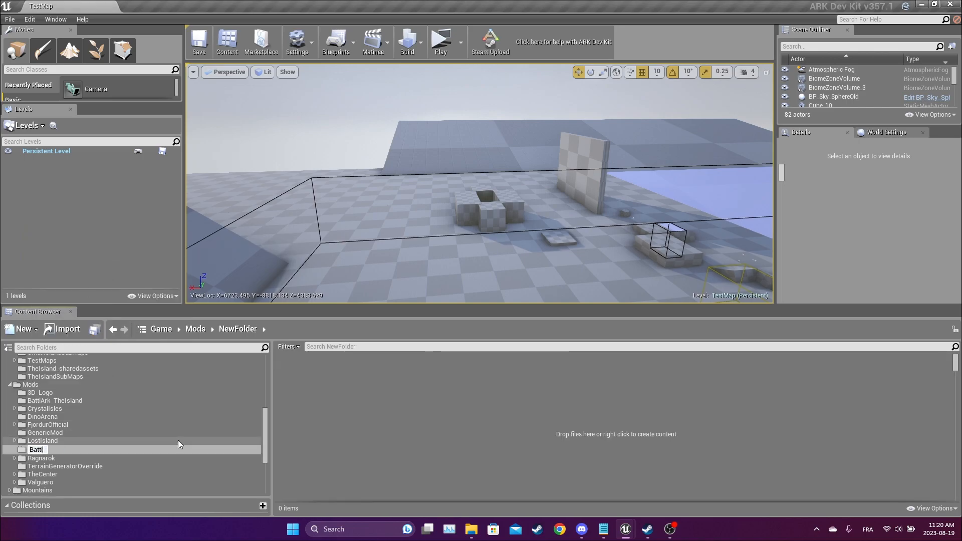
type("Ark_TheCenter")
key("Return")
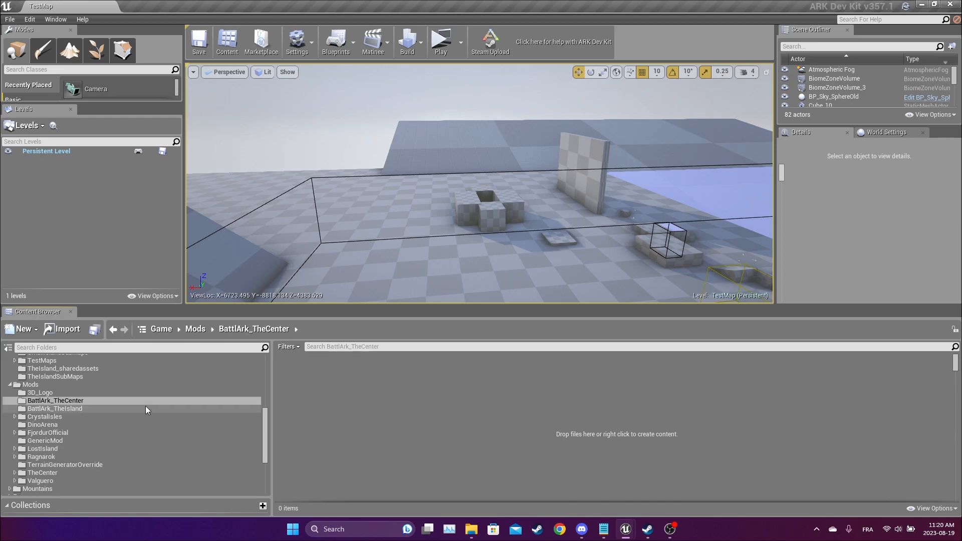
Copy the GenericMod level and its PrimalGameData and TestGameMode blueprints from the GenericMod folder into BattlArk_TheCenter.
left_click(50, 384)
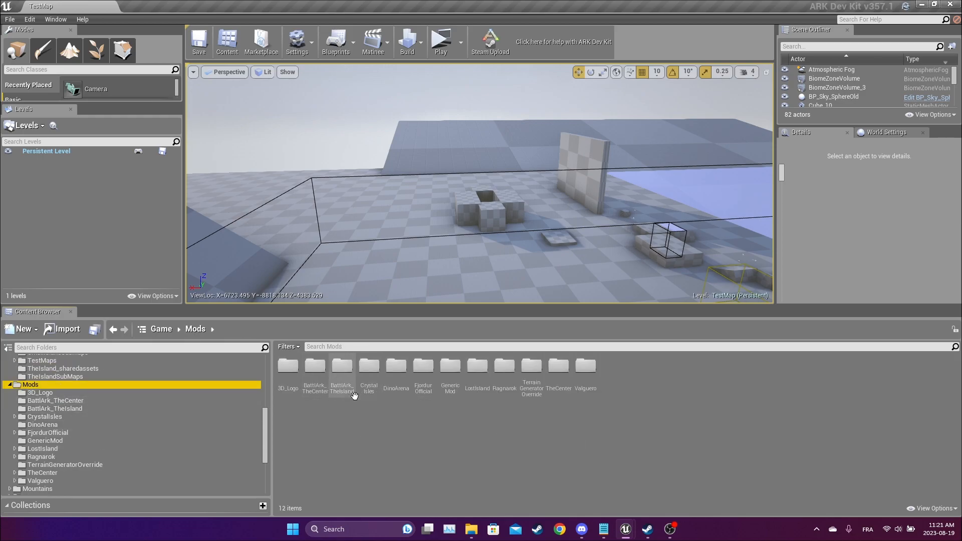
double_click(450, 381)
left_click(288, 370)
left_click(316, 375, "ctrl")
left_click(340, 379, "ctrl")
left_click_drag(280, 380, 123, 401)
left_click(107, 415)
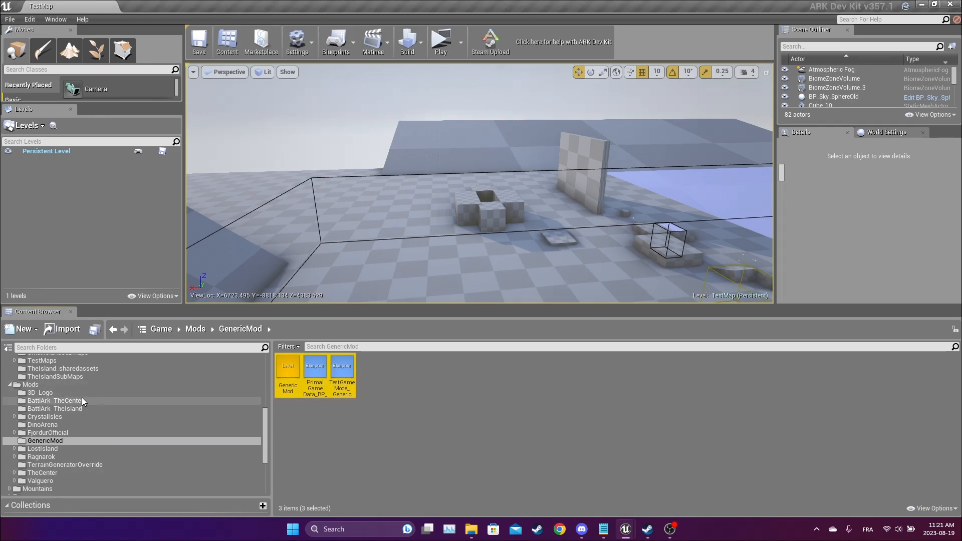
Rename the copied level in the BattlArk_TheCenter folder as BattlArk_TheCenter.
left_click(55, 401)
left_click(289, 375)
key("F2")
type("Bat")
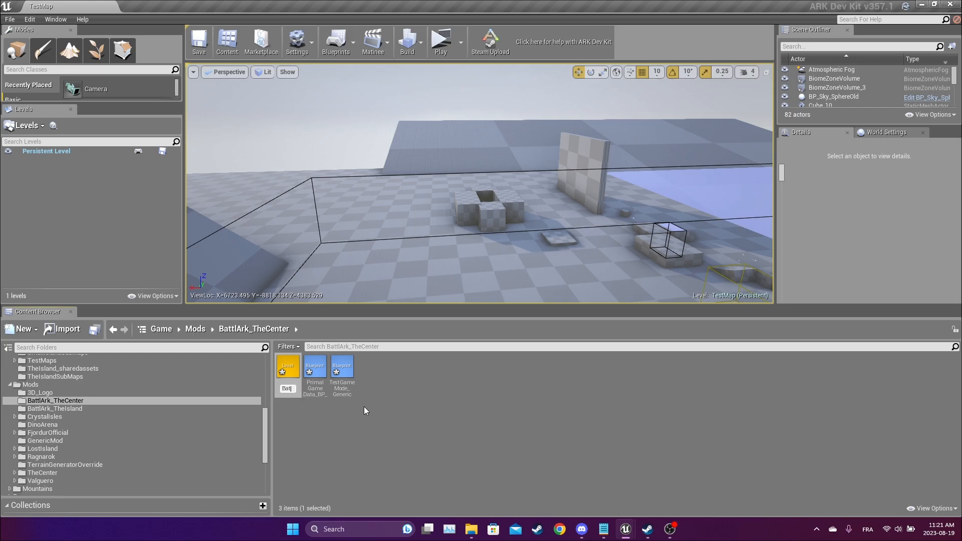
type("tlArk_TheCenter")
key("Return")
Rename the copied PrimalGameData blueprint as PrimalGameData_BP_BattlArk_TheCenter.
left_click(318, 391)
key("F2")
left_click(319, 389)
key("BackSpace")
key("BackSpace")
key("BackSpace")
key("BackSpace")
key("BackSpace")
key("BackSpace")
key("BackSpace")
key("BackSpace")
key("BackSpace")
key("BackSpace")
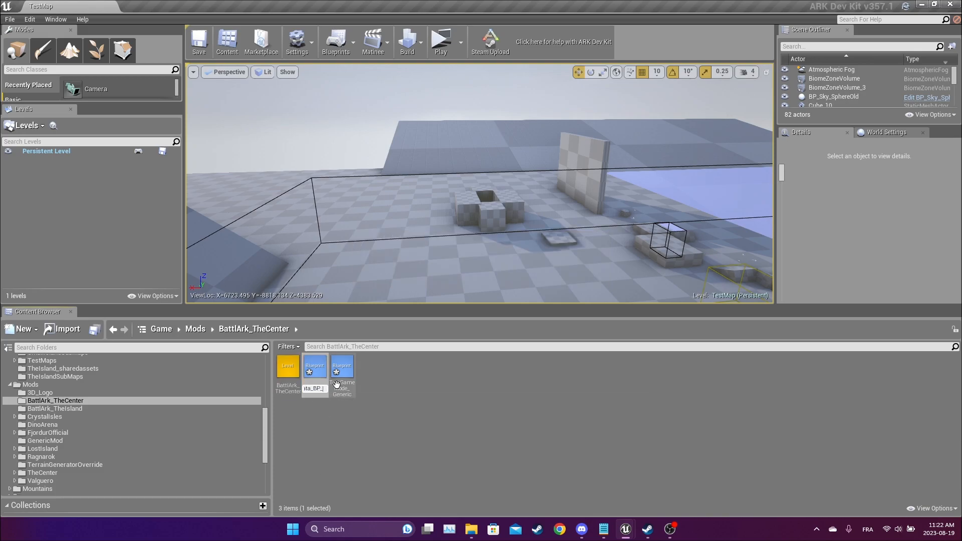
type("BattlArk_The")
type("Center")
key("Return")
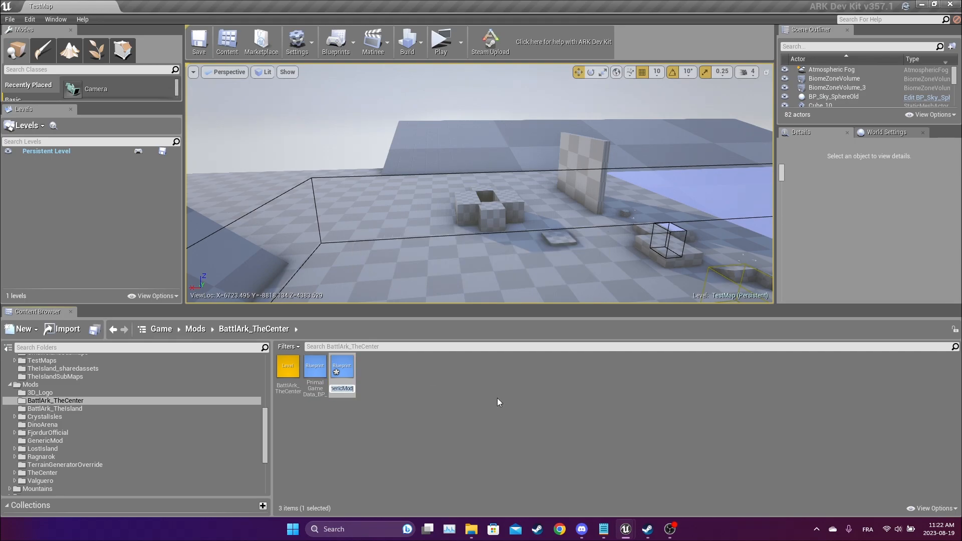
Rename the copied game mode blueprint as TestGameMode_BattlArk_TheCenter.
type("Mod")
type("e_BattlArk_TheCenter")
key("Return")
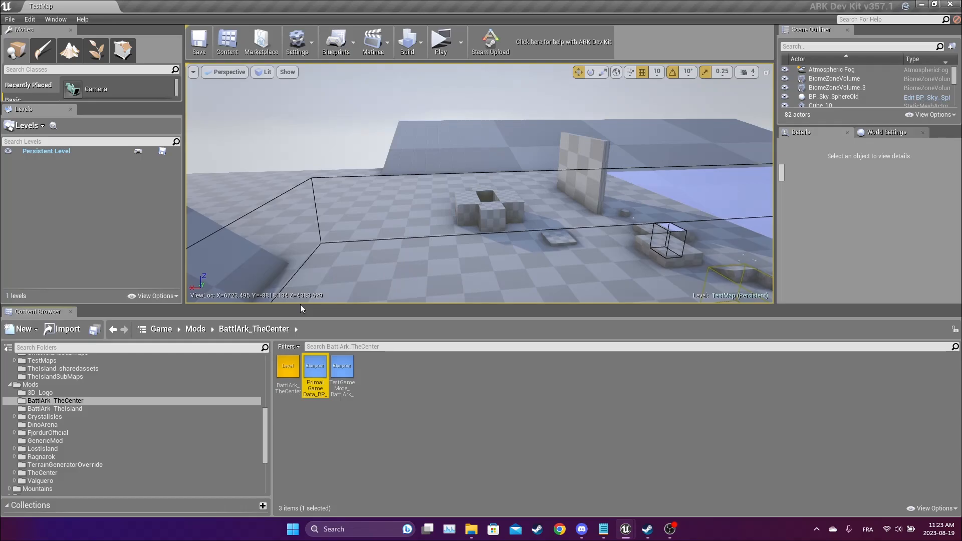
Open the mod's PrimalGameData blueprint and set its Mod Name to "BattlArk The Center".
key("Return")
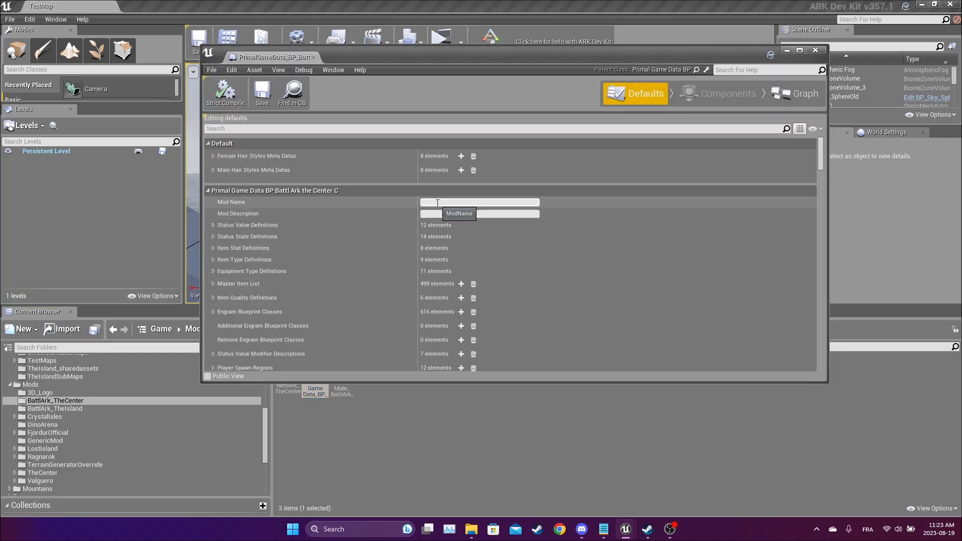
left_click(438, 203)
type("Battl")
type("Ark The CEnt")
type("ter")
key("Return")
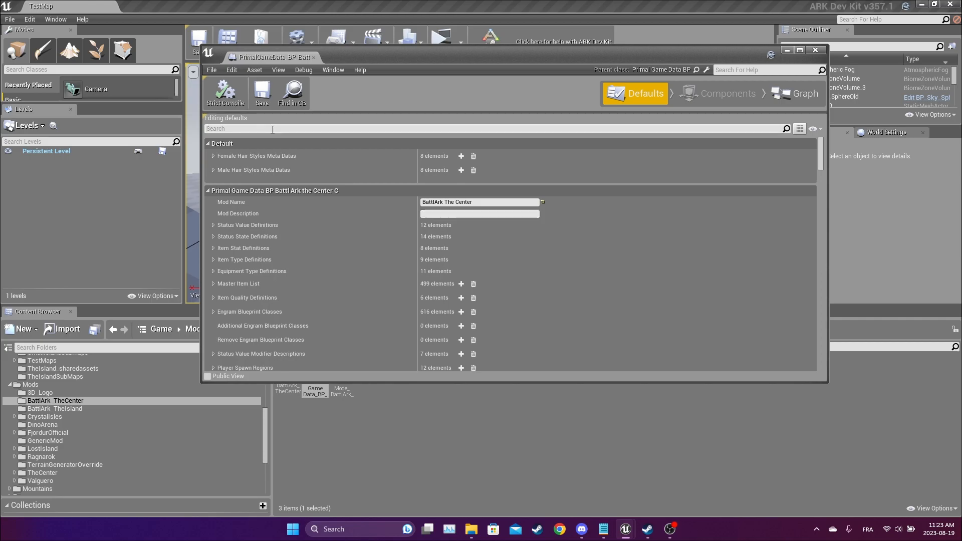
Reset the blueprint's Default Game Mode to its default, TestGameMode, and save and close the blueprint.
left_click(272, 130)
type("gamemo")
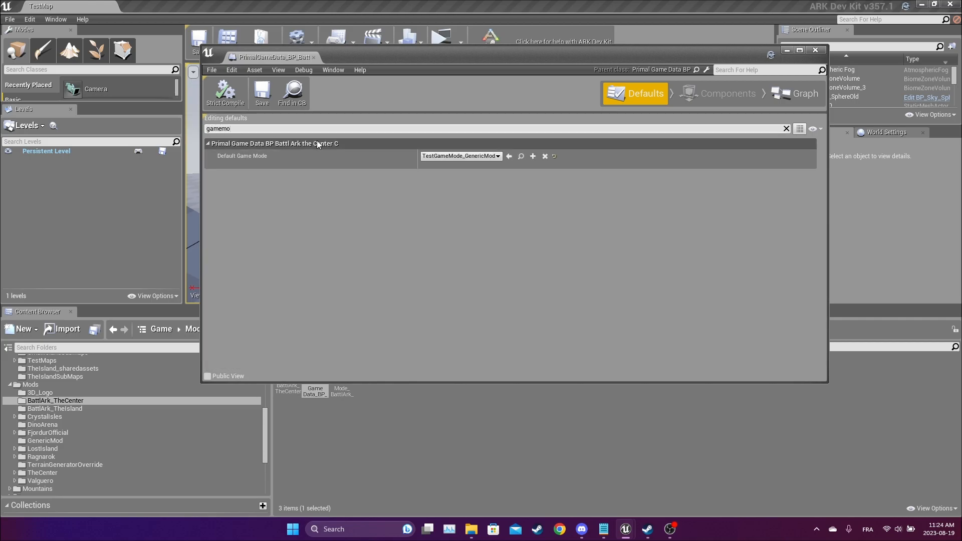
left_click(555, 158)
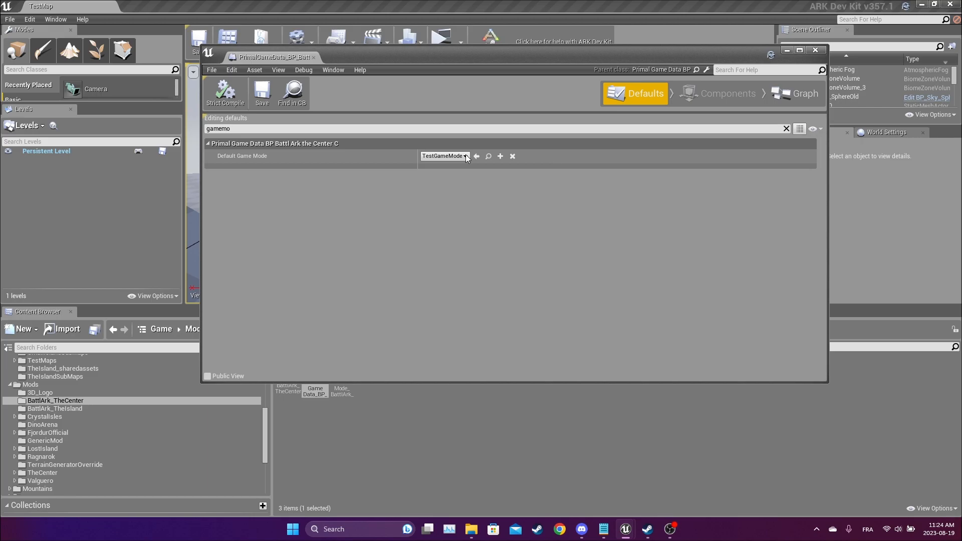
left_click(262, 103)
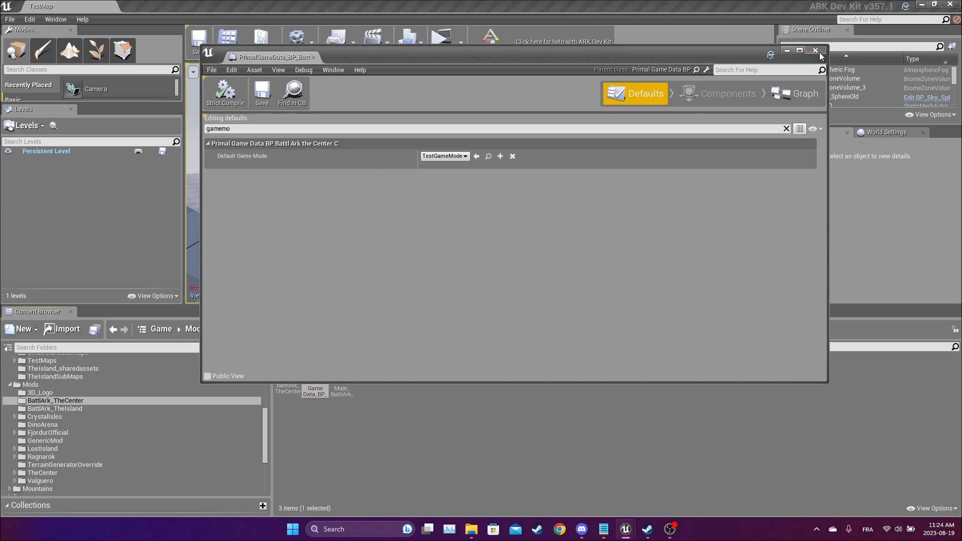
left_click(816, 50)
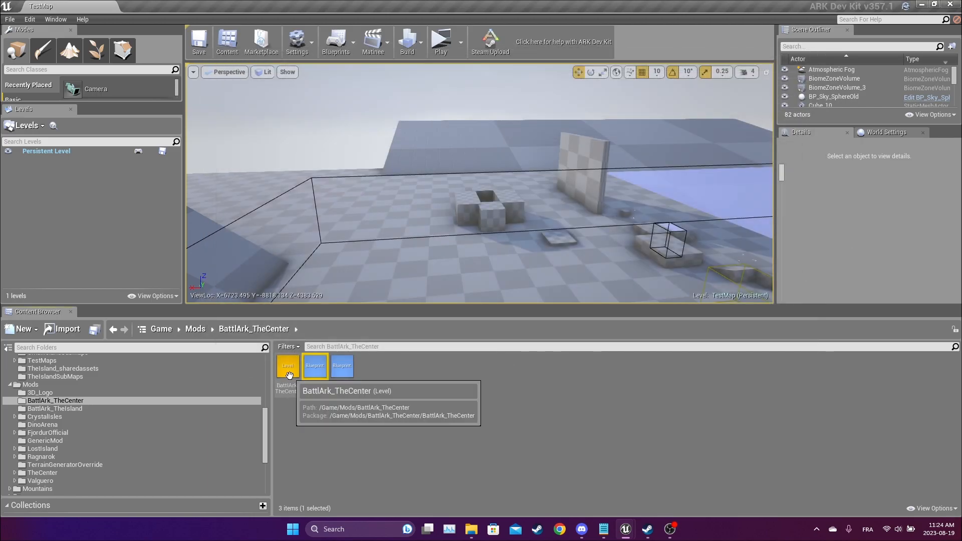
Open the BattlArk_TheCenter level, saving the selected mod content when asked.
left_click(290, 377)
double_click(291, 377)
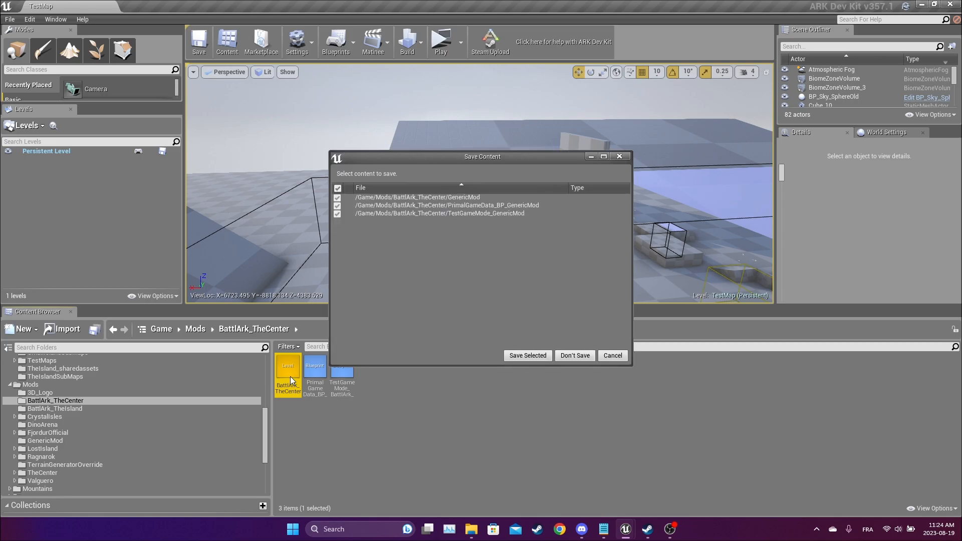
left_click(529, 355)
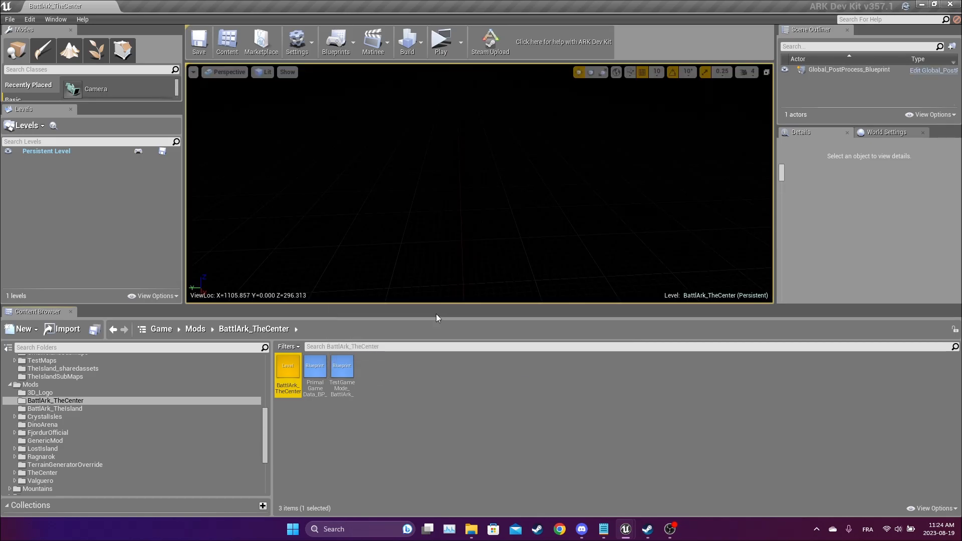
In the level's World Settings, set Primal Game Data Override to the mod's PrimalGameData_BP_BattlArk_TheCenter blueprint.
left_click(898, 133)
left_click(315, 383)
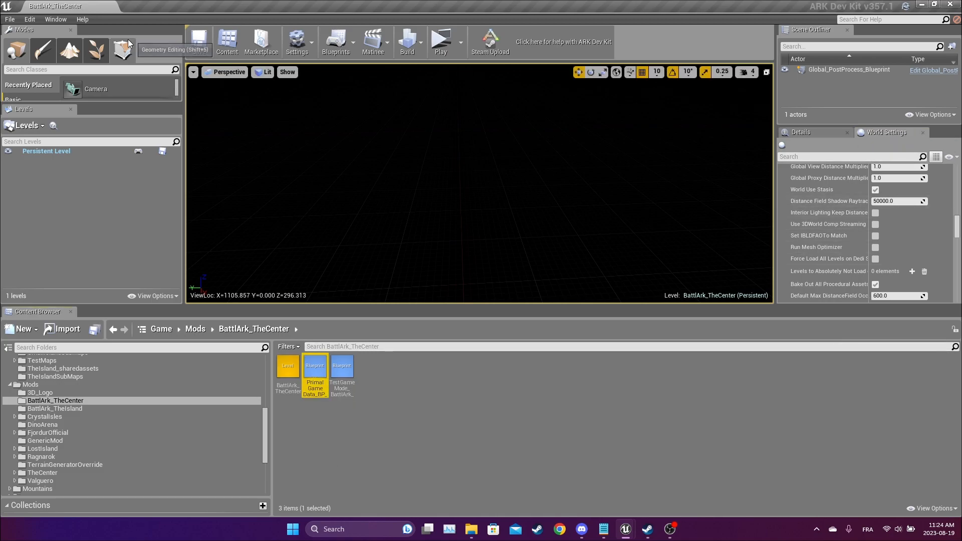
left_click(53, 20)
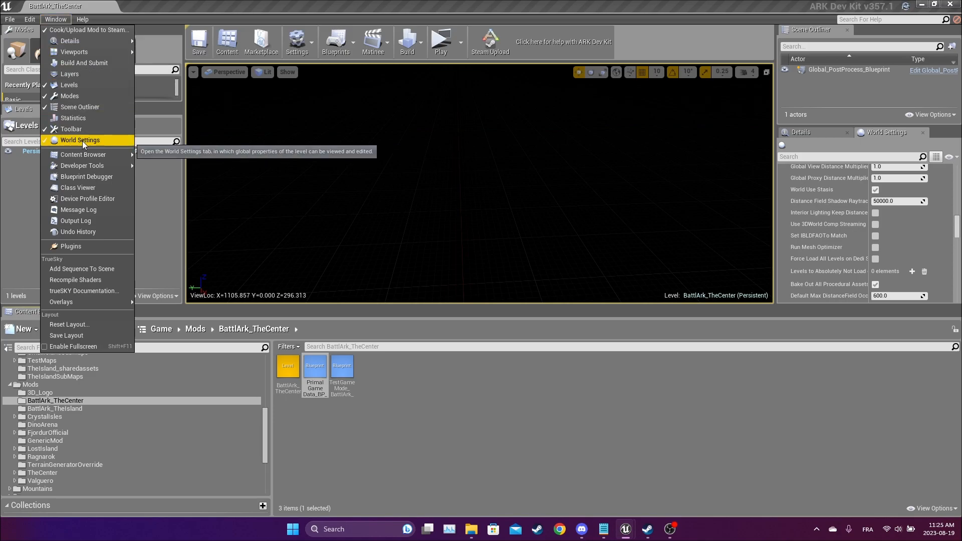
left_click_drag(777, 173, 673, 172)
left_click(751, 157)
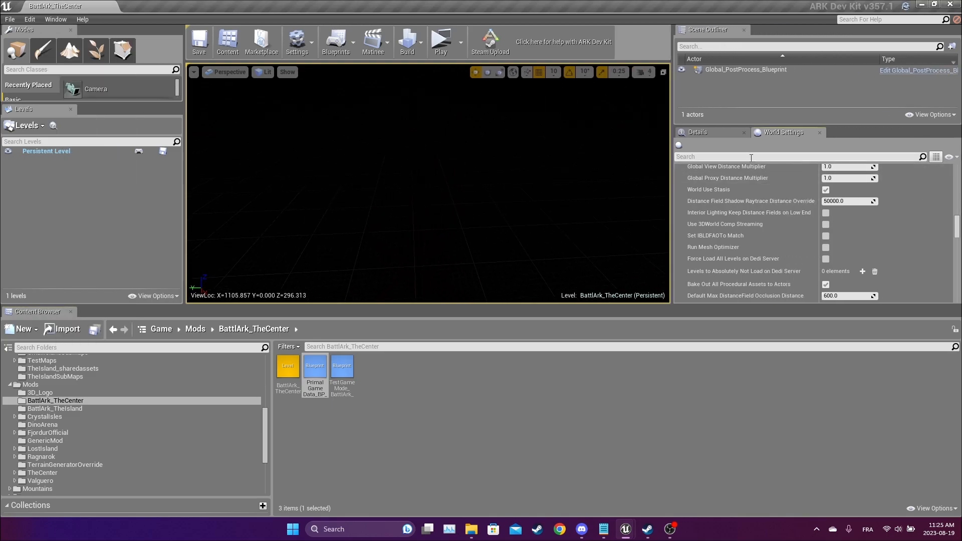
type("primalg")
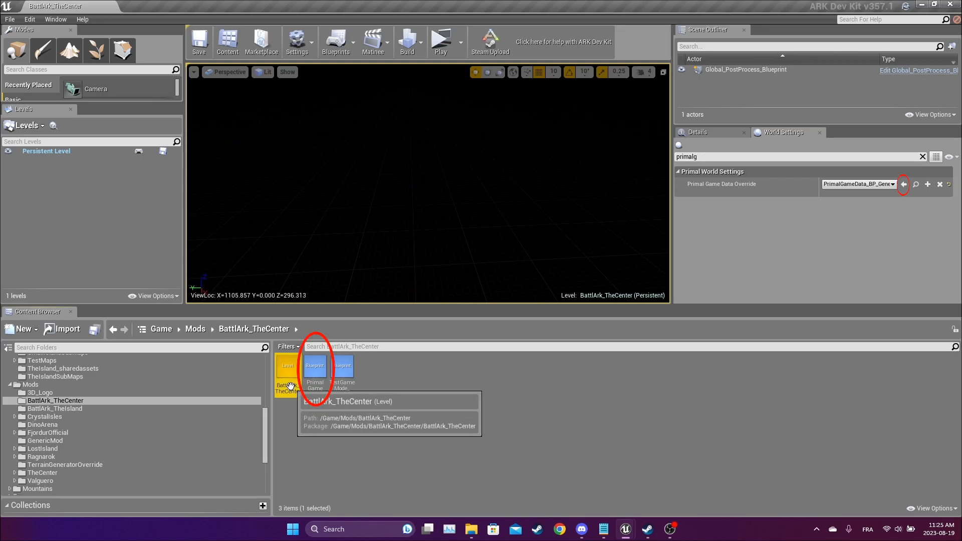
left_click(315, 371)
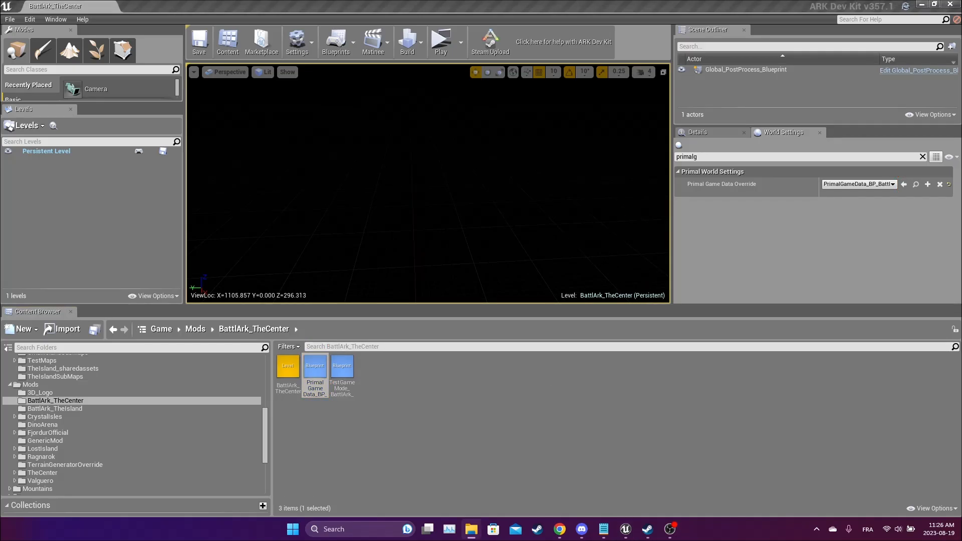
Bring BattlArk_Icone.fbx, BattlArk_Logo.fbx and BattlArk_Logo_bigger.fbx from the 3D Logo folder in File Explorer into the mod folder for import.
left_click_drag(552, 0, 630, 110)
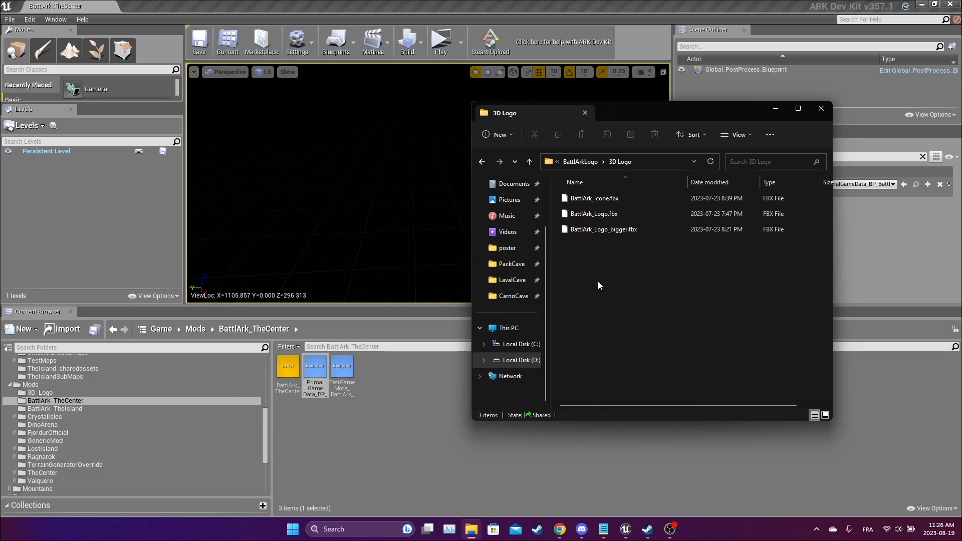
left_click_drag(576, 254, 439, 355)
left_click_drag(375, 399, 399, 390)
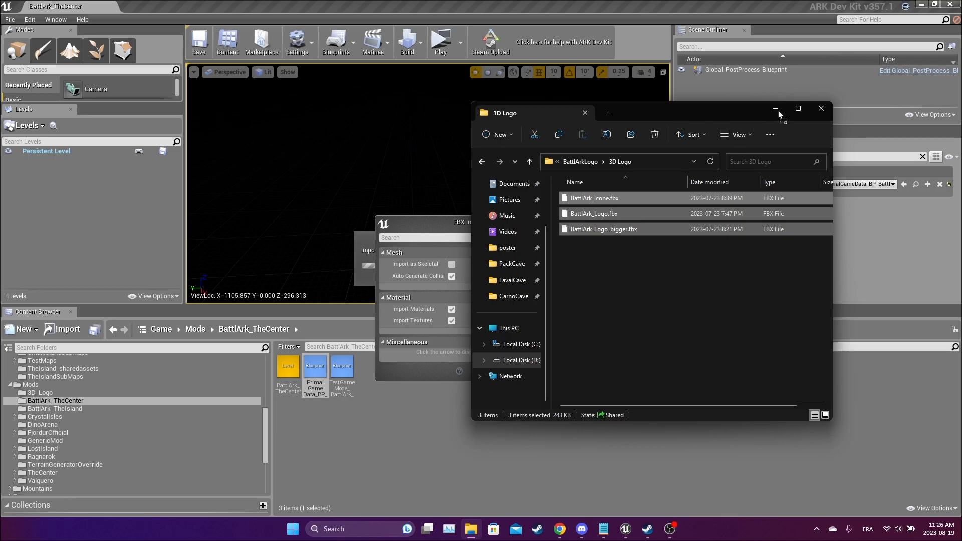
Turn off Import Materials, import all the FBX meshes, and clear and close the message log.
left_click(413, 225)
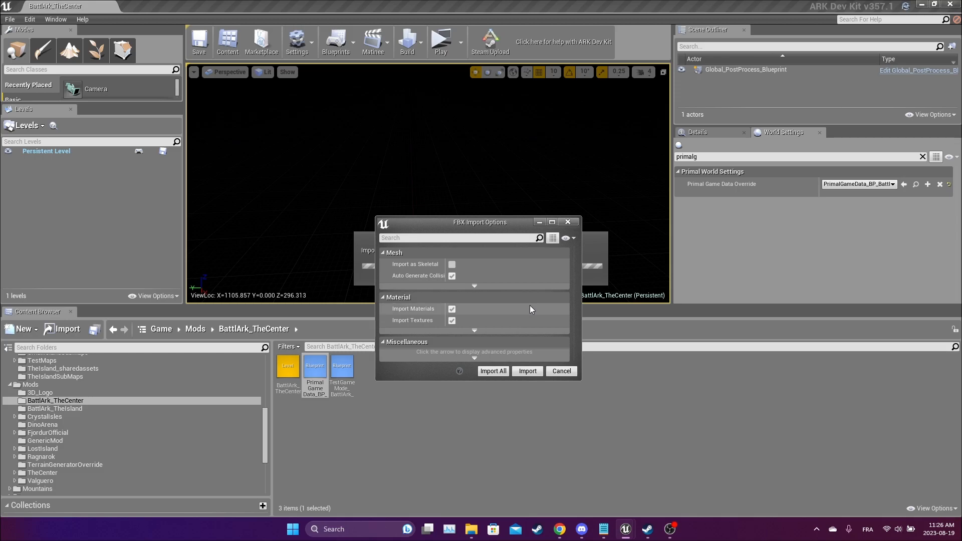
left_click(452, 309)
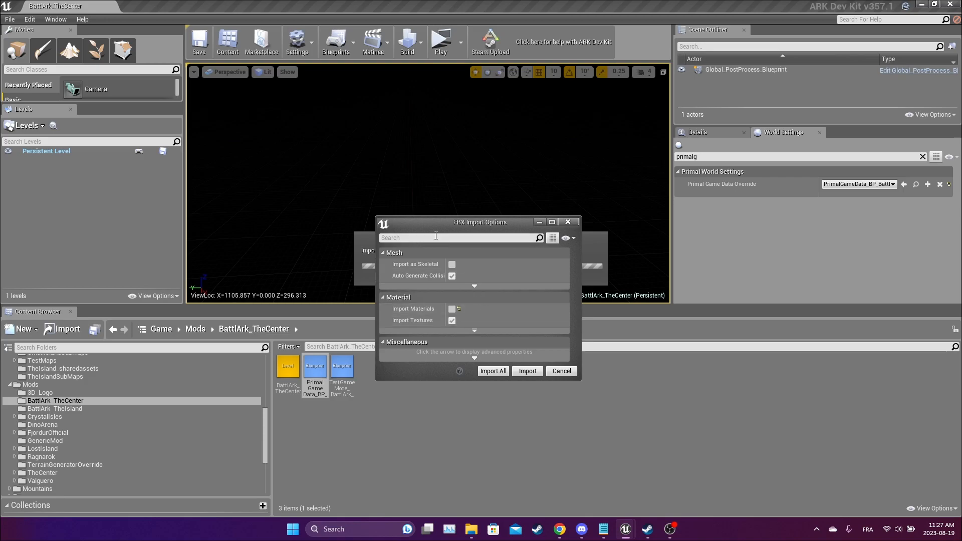
left_click_drag(434, 224, 560, 196)
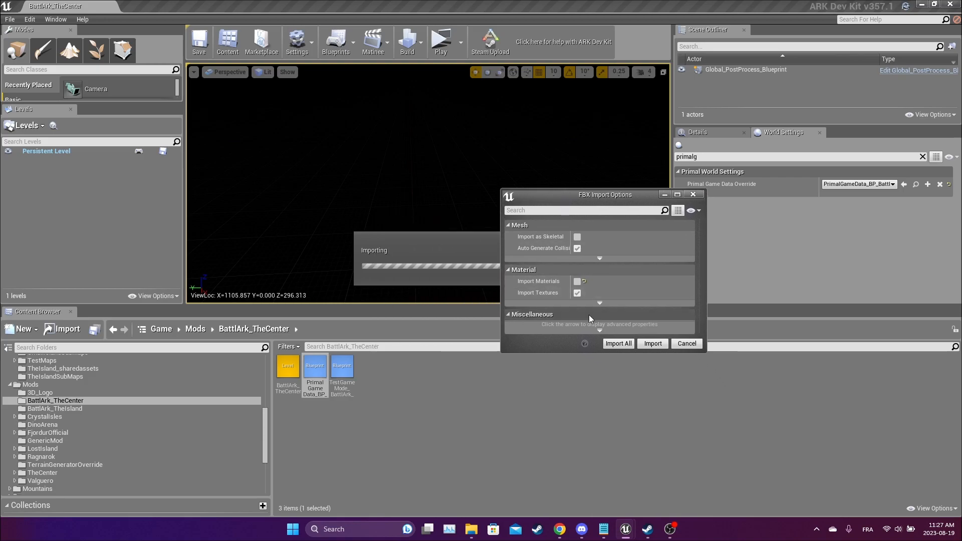
left_click(619, 344)
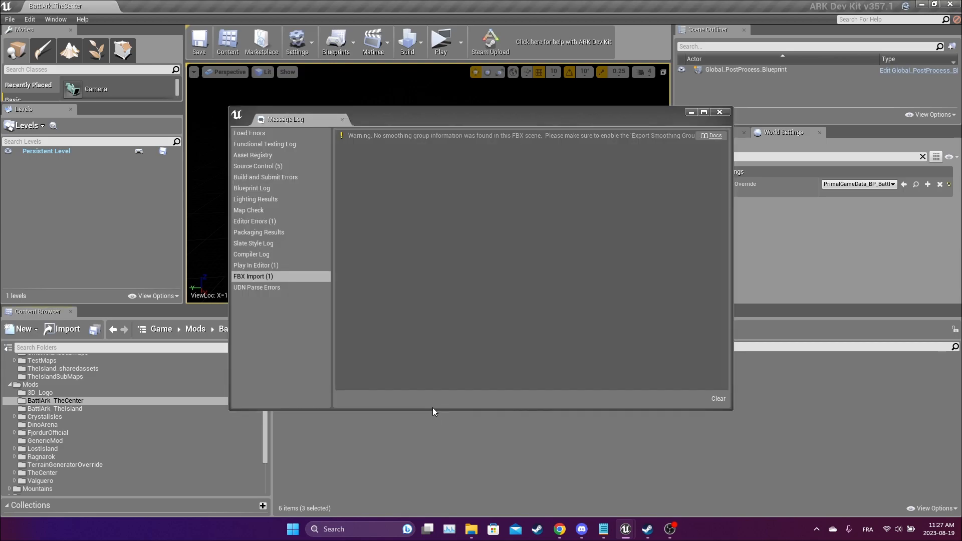
left_click(718, 398)
left_click(724, 113)
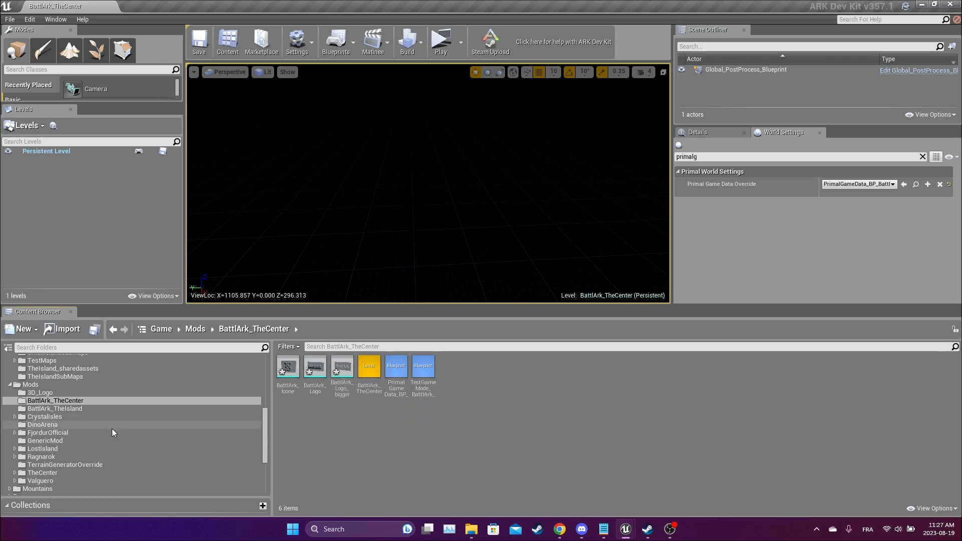
Save the imported BattlArk_Icone, BattlArk_Logo and BattlArk_Logo_bigger static meshes.
left_click(288, 373)
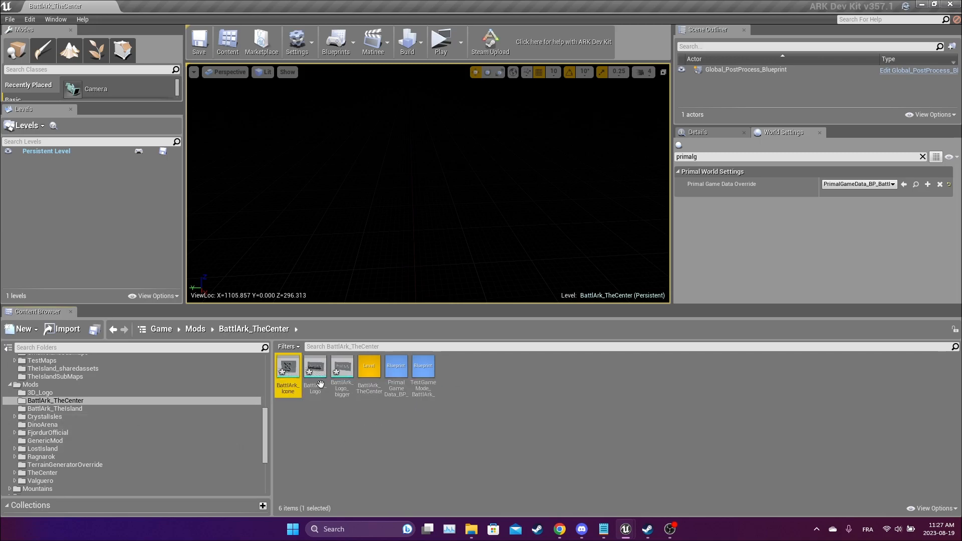
mouse_move(288, 373)
left_mouse_down()
mouse_move(306, 351)
mouse_move(289, 373)
left_mouse_up()
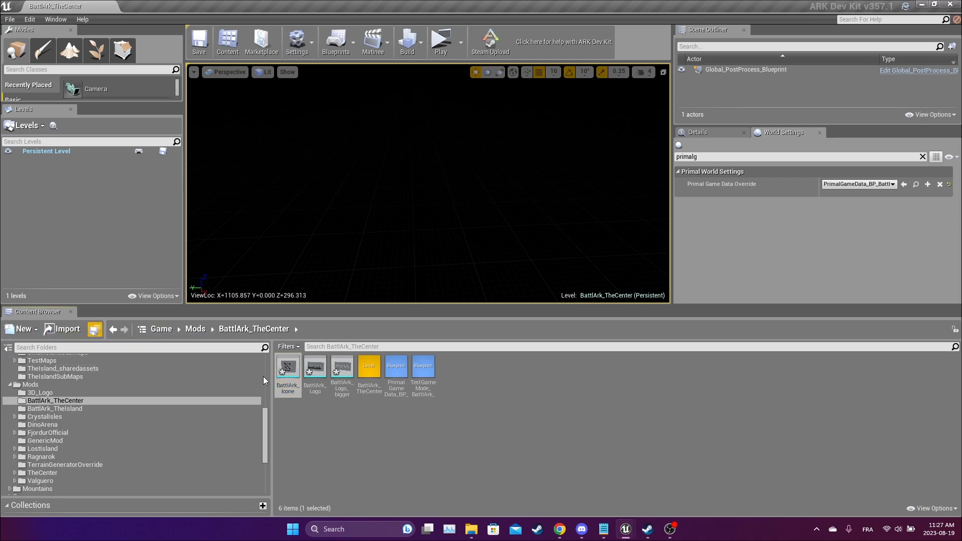
key("ctrl+s")
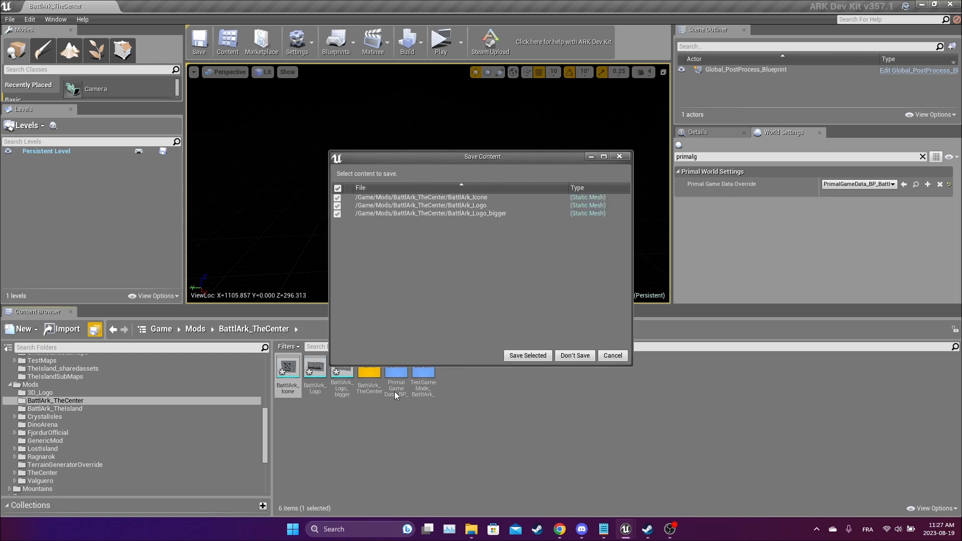
left_click(522, 355)
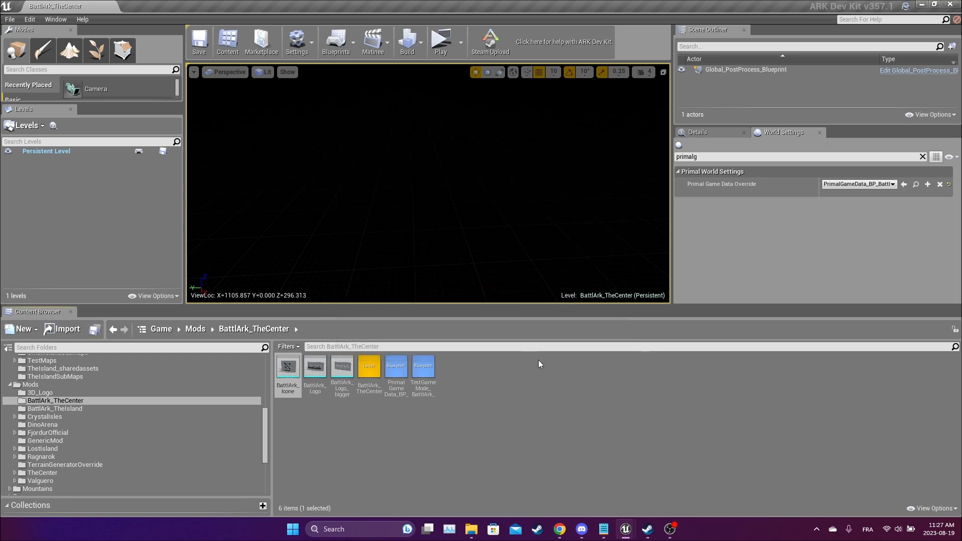
left_click(466, 390)
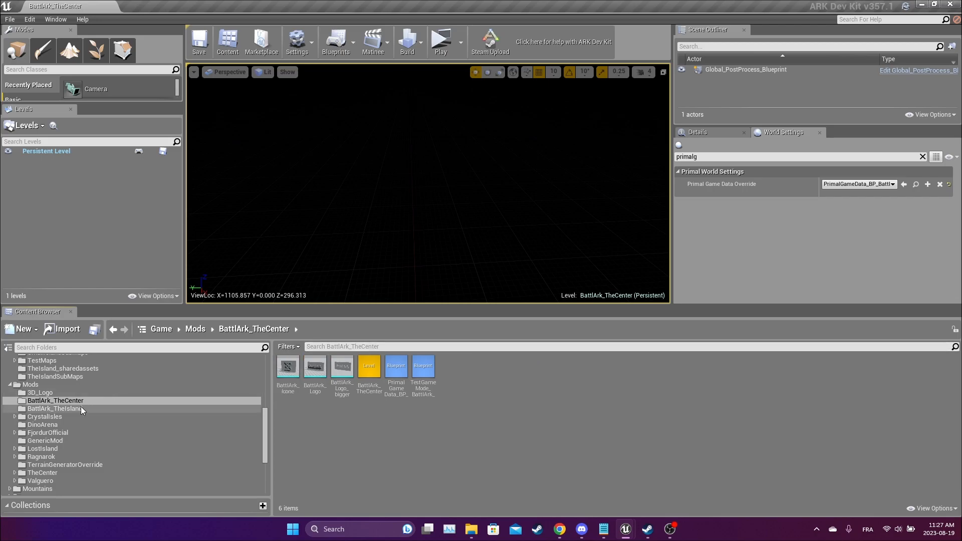
Open the TheCenter level from the Mods/TheCenter folder.
double_click(52, 472)
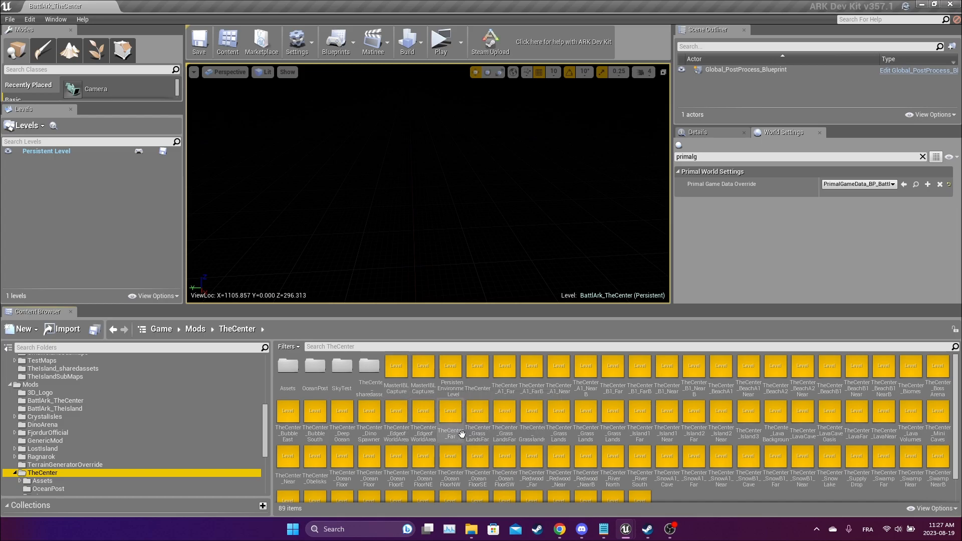
left_click(477, 376)
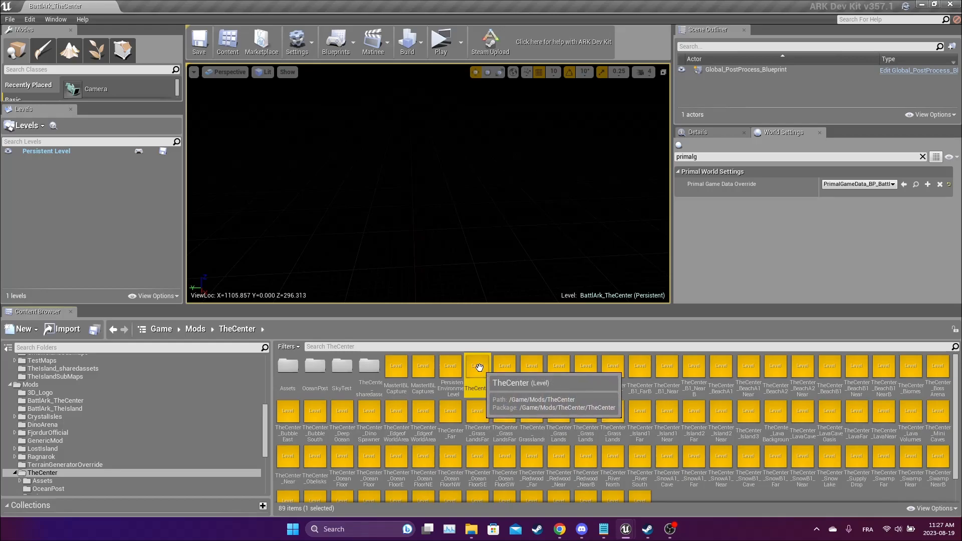
double_click(479, 368)
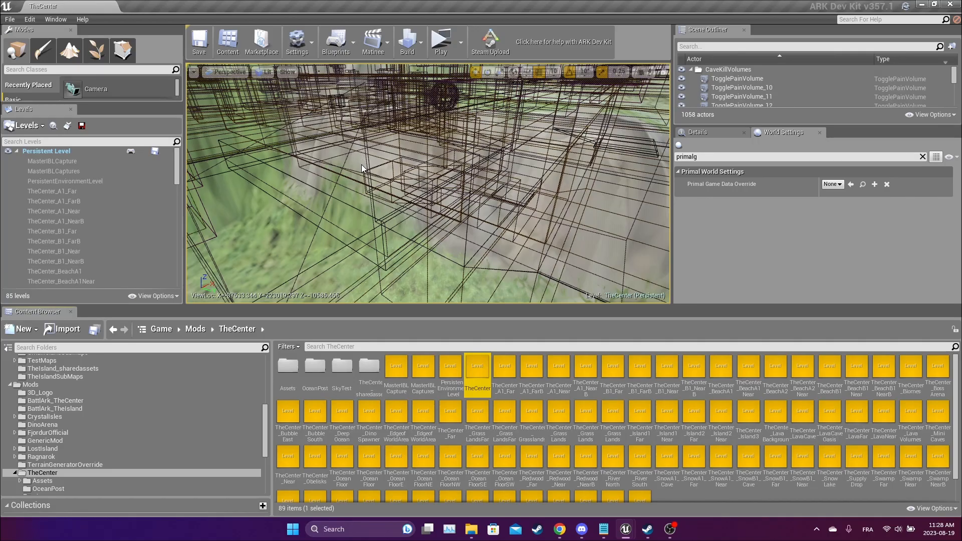
Turn on Game View in the viewport to hide the volume wireframes over the landscape.
right_click_drag(496, 181, 592, 150)
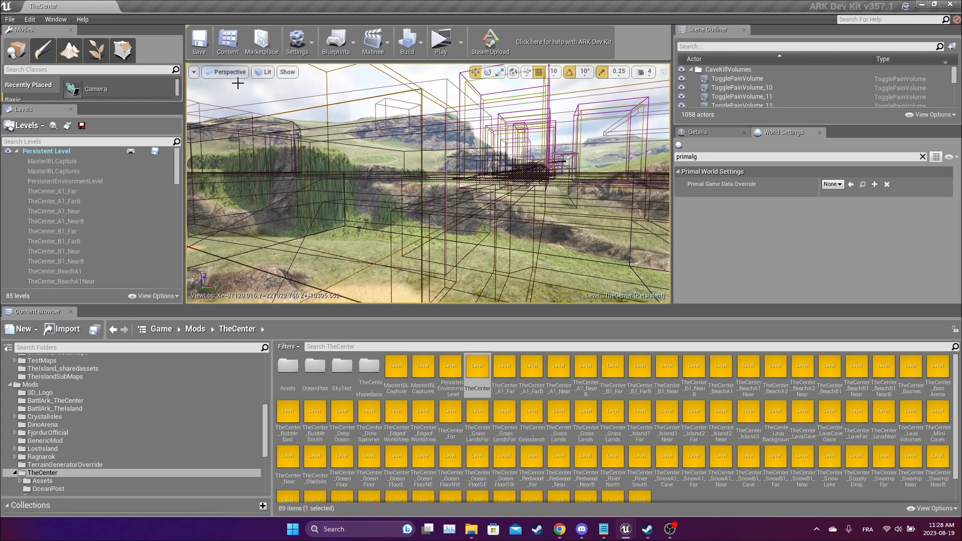
left_click(194, 72)
left_click(194, 72)
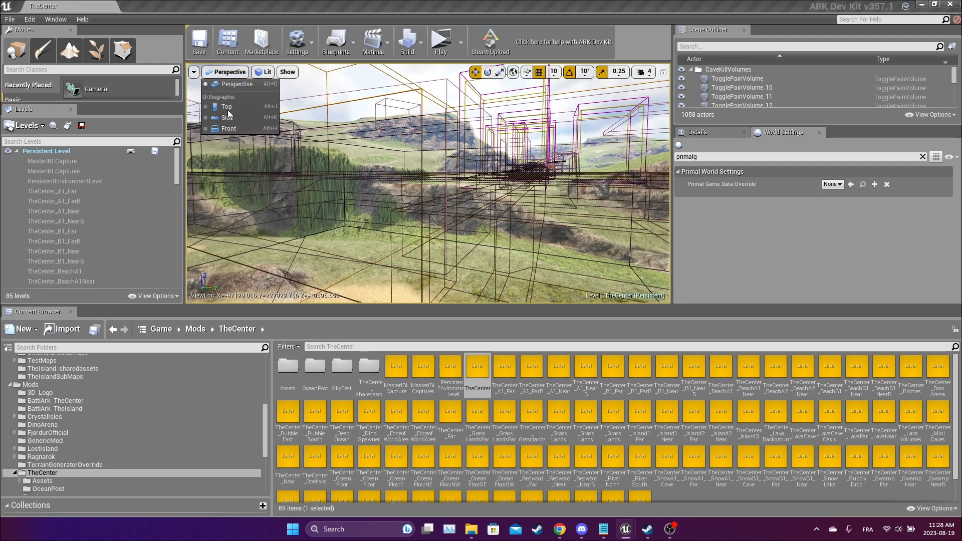
left_click(195, 72)
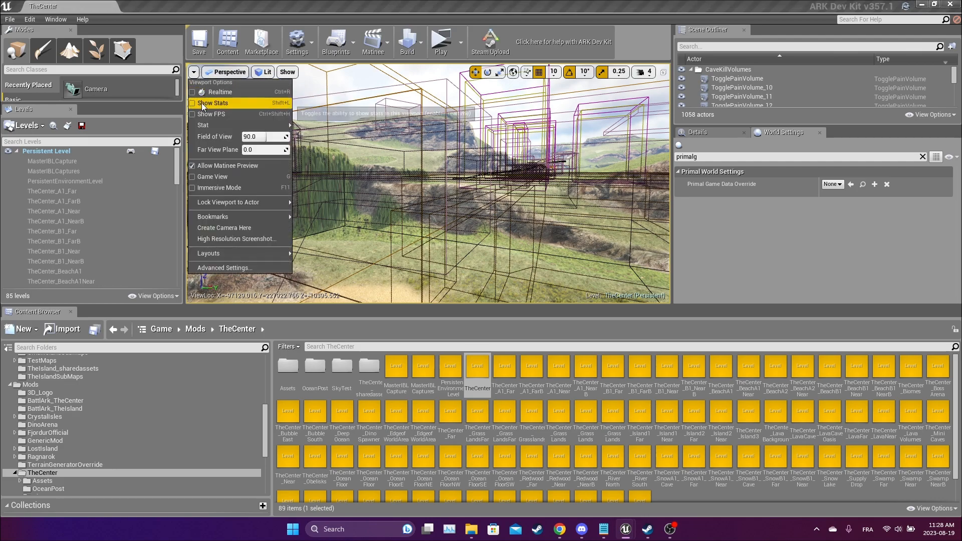
left_click(215, 177)
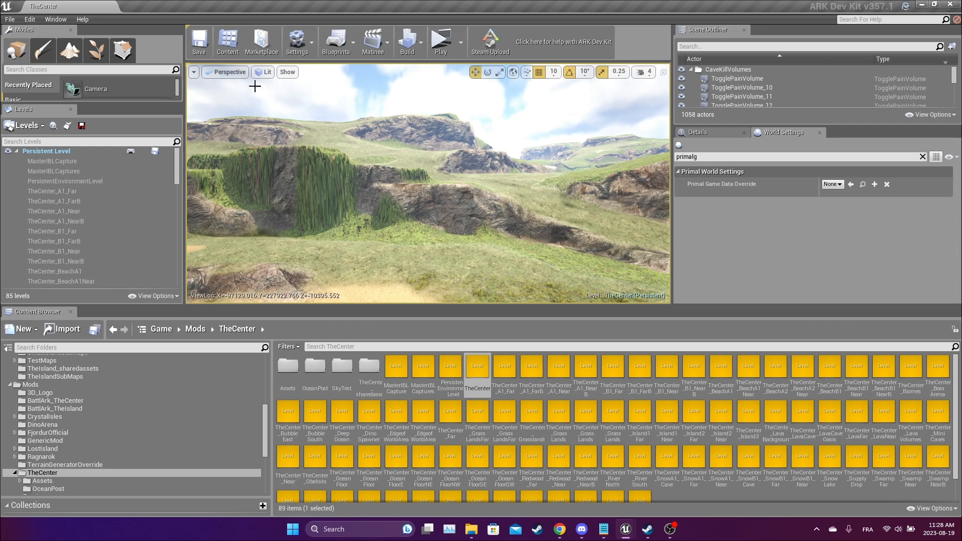
Turn off the Fog show flag in the viewport and fly the camera to the shoreline.
left_click(262, 72)
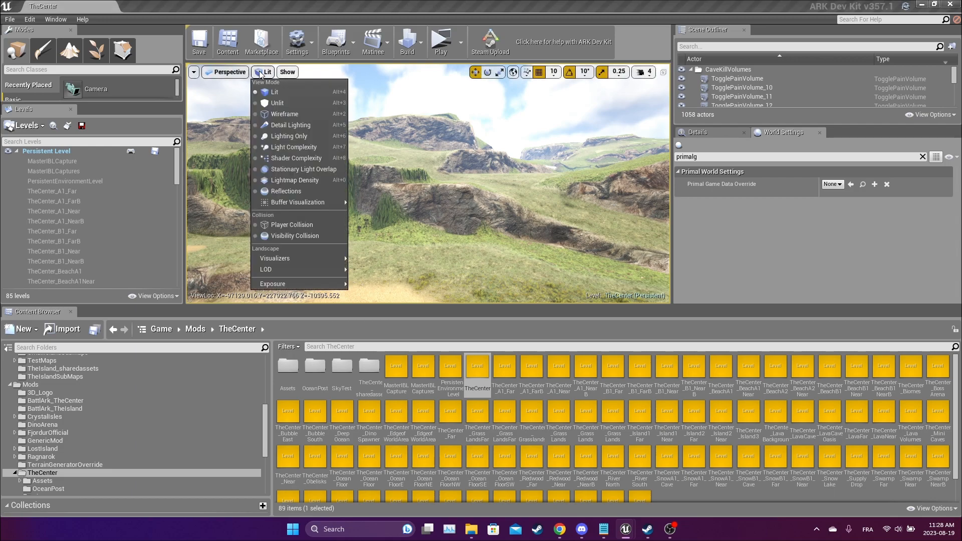
left_click(293, 72)
left_click(296, 72)
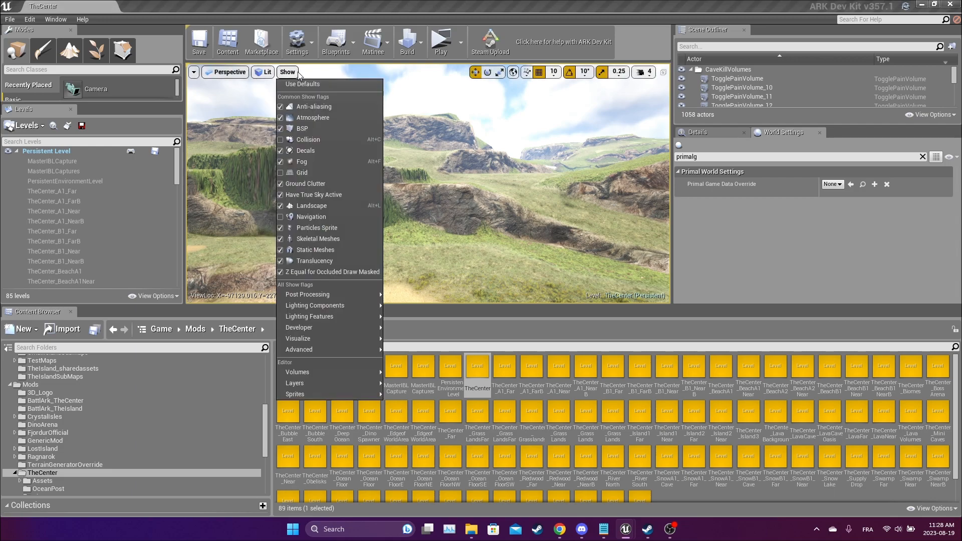
left_click(318, 161)
right_click_drag(317, 160, 426, 193)
key("d")
key("d")
key("w")
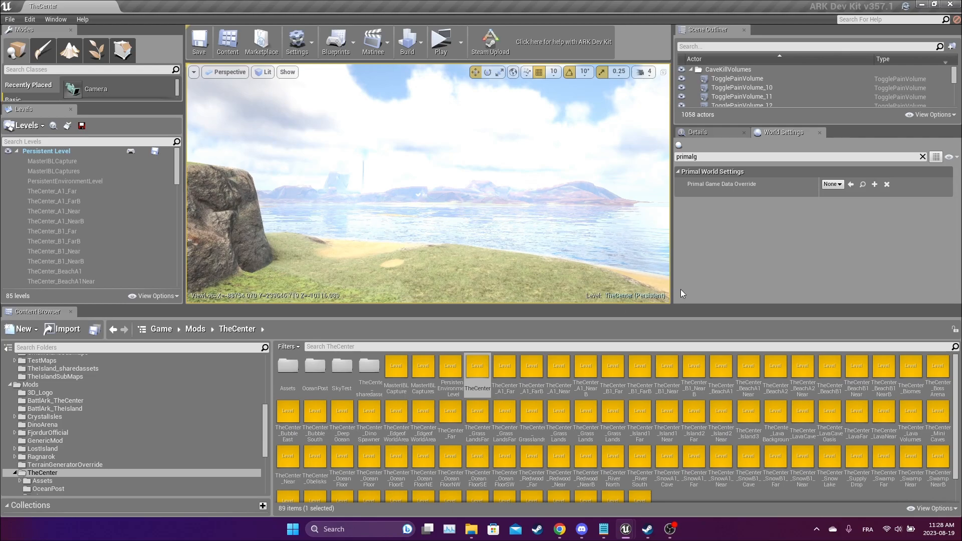
Enlarge the viewport and load the range of sublevels that includes PersistentEnvironmentLevel and the TheCenter sublevels.
left_click_drag(671, 279, 847, 281)
left_click_drag(570, 310, 504, 424)
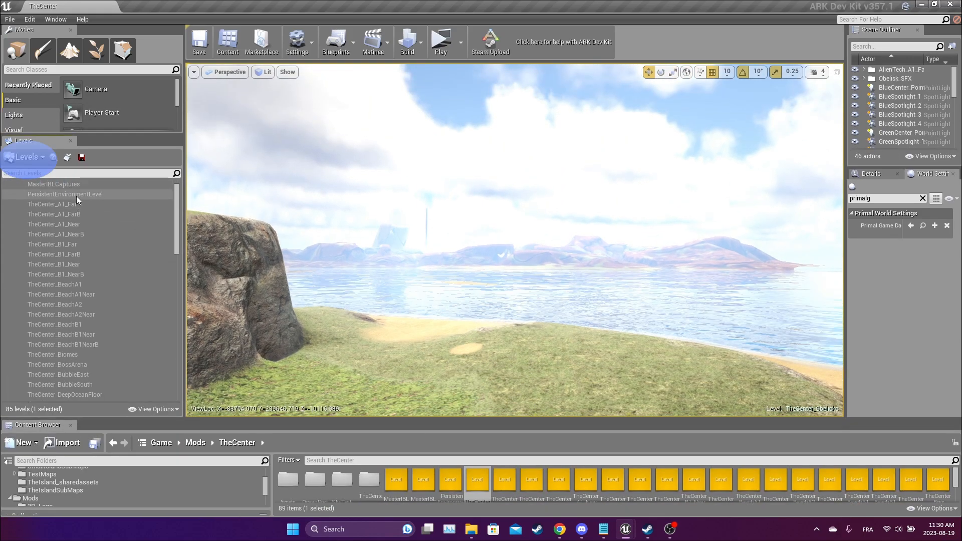
left_click(77, 195, "shift")
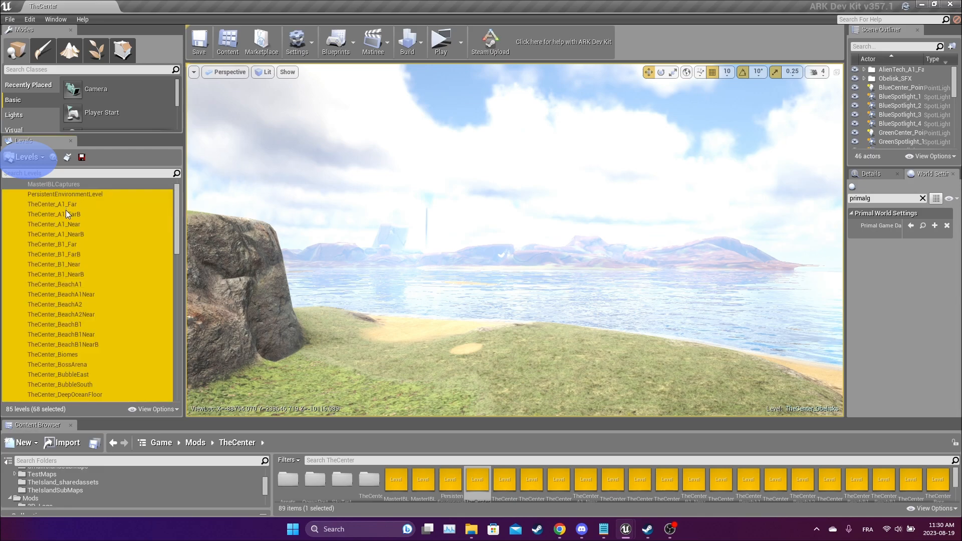
right_click(59, 224)
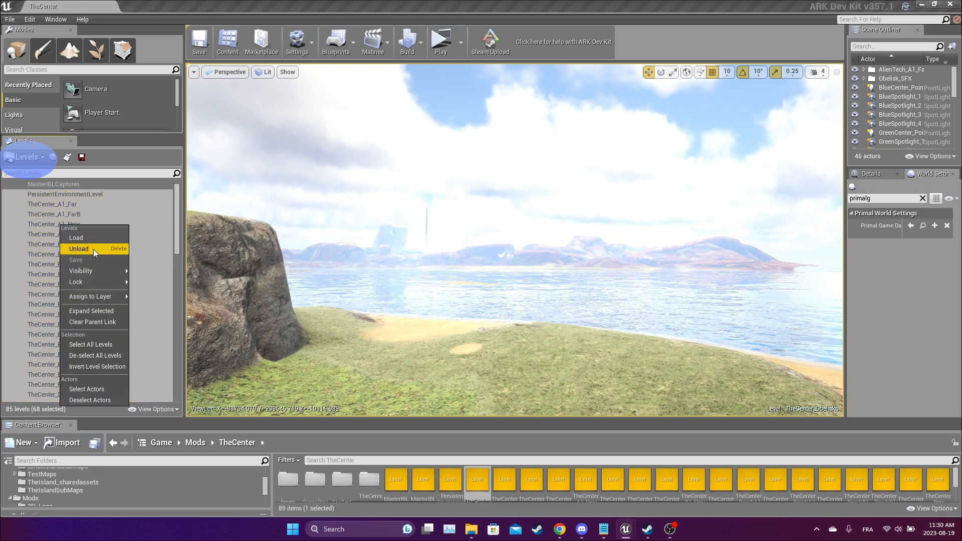
left_click(92, 238)
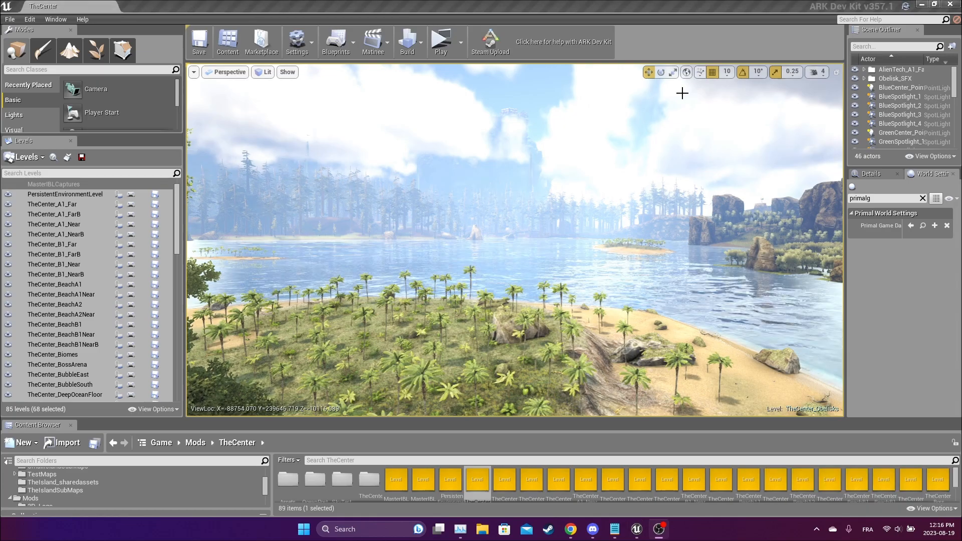
Raise the camera speed to 8 and fly across the map to the waterfall in the forest.
right_click_drag(575, 157, 720, 82)
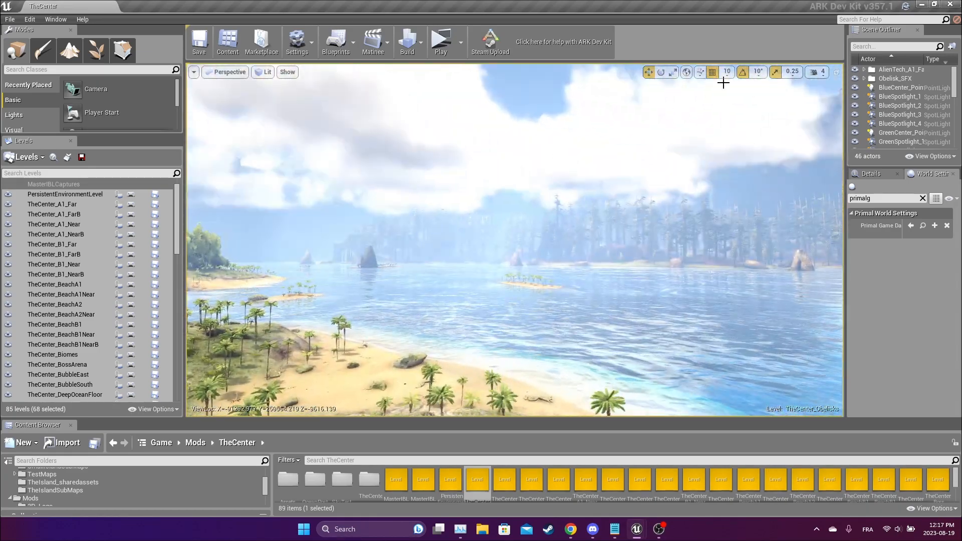
left_click(817, 71)
left_click_drag(835, 95, 870, 96)
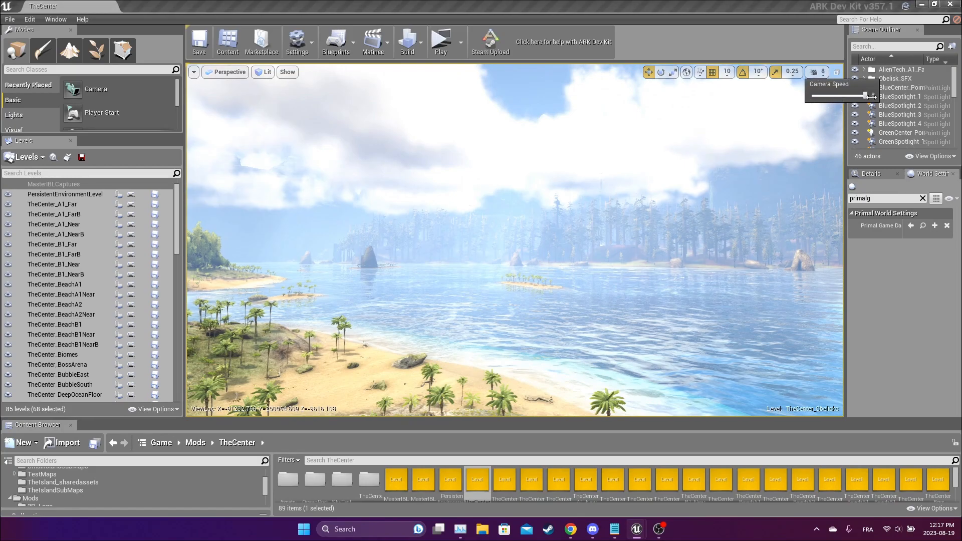
right_click_drag(536, 207, 215, 198)
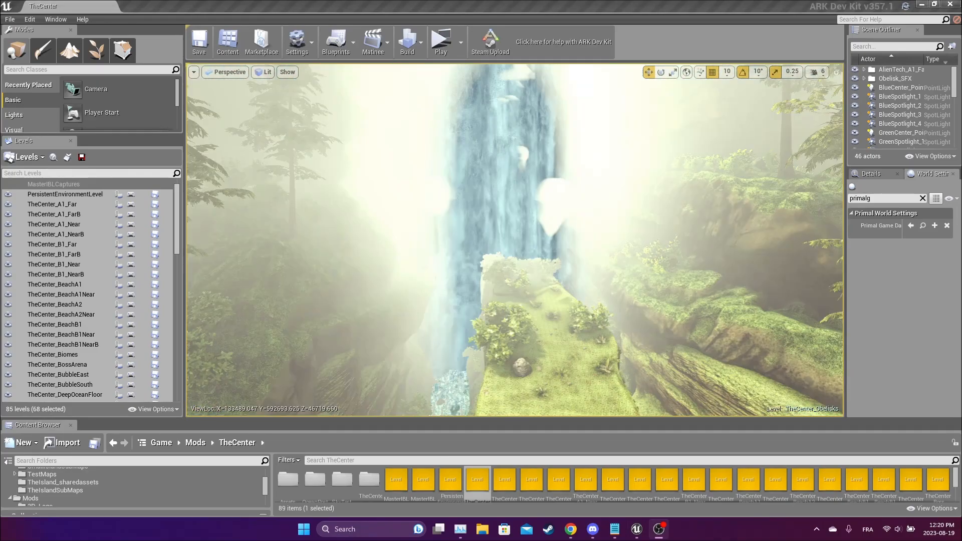
Switch the viewport to Unlit and lower the camera speed to 3 while approaching the waterfall.
left_click(262, 72)
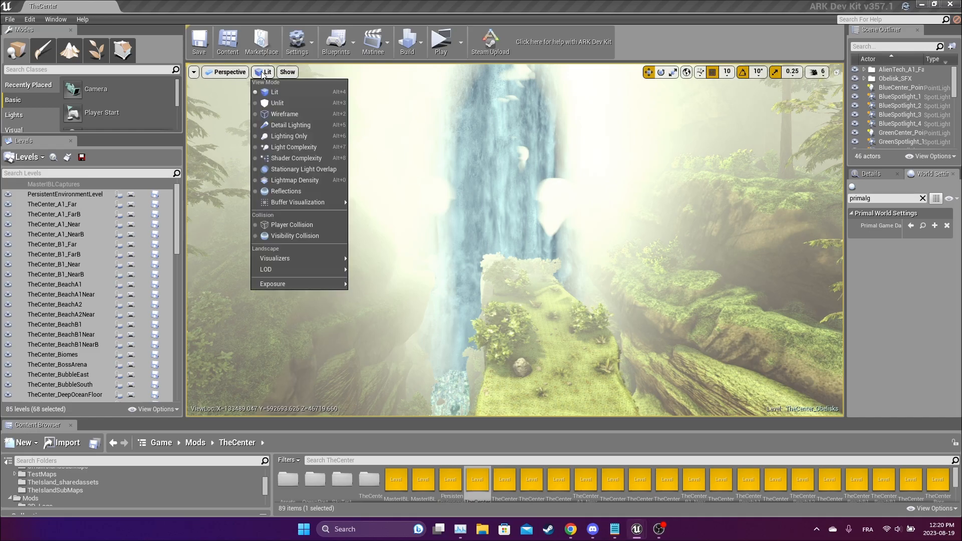
left_click(275, 104)
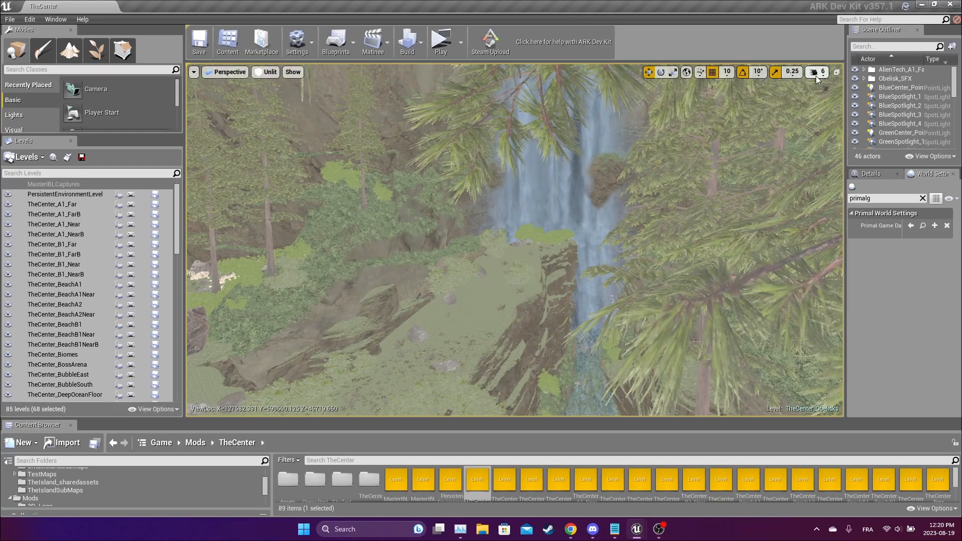
left_click(817, 73)
right_click_drag(701, 190, 677, 201)
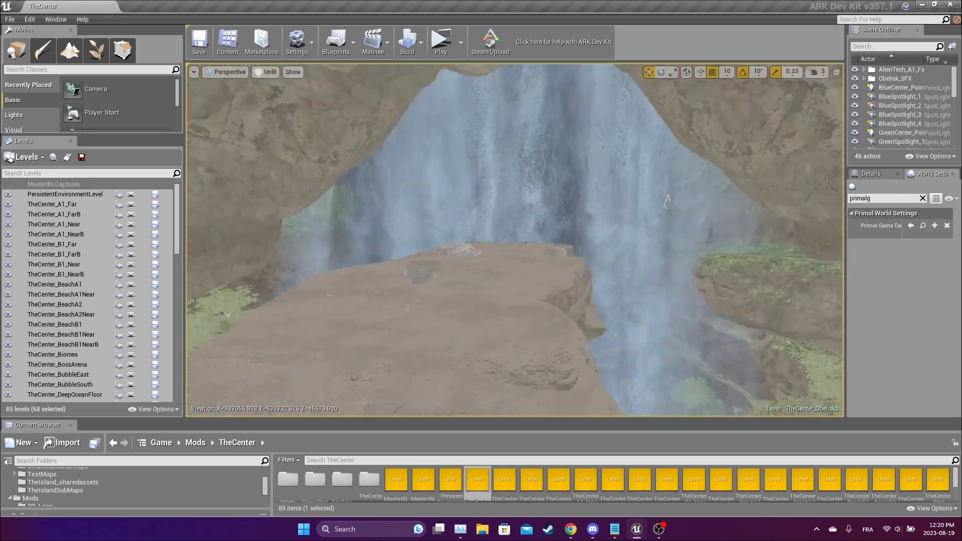
Select the flat rock in front of the waterfall, show its details, and locate its static mesh in an enlarged asset browser.
right_click_drag(628, 201, 636, 189)
right_click_drag(551, 280, 601, 235)
right_click_drag(466, 310, 533, 246)
left_click_drag(846, 223, 777, 217)
left_click(806, 174)
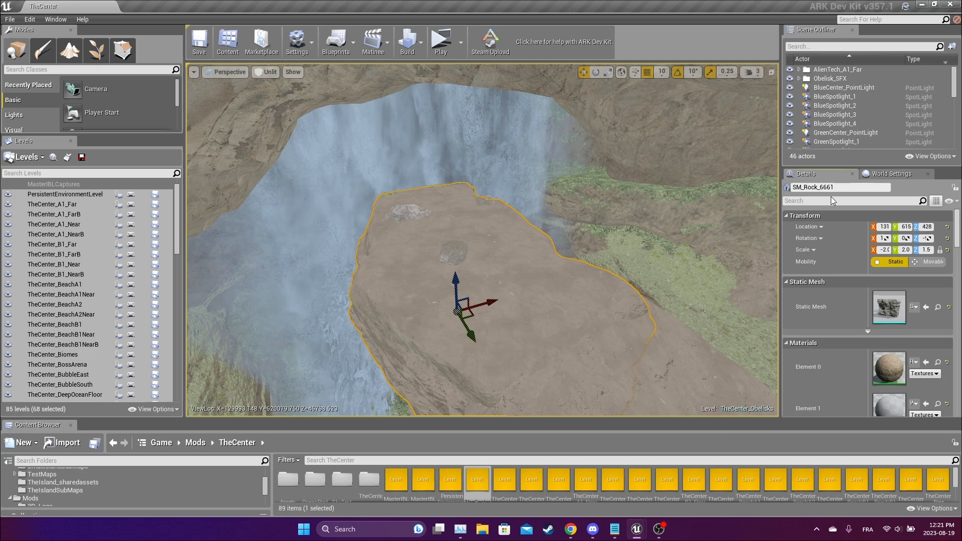
left_click(938, 306)
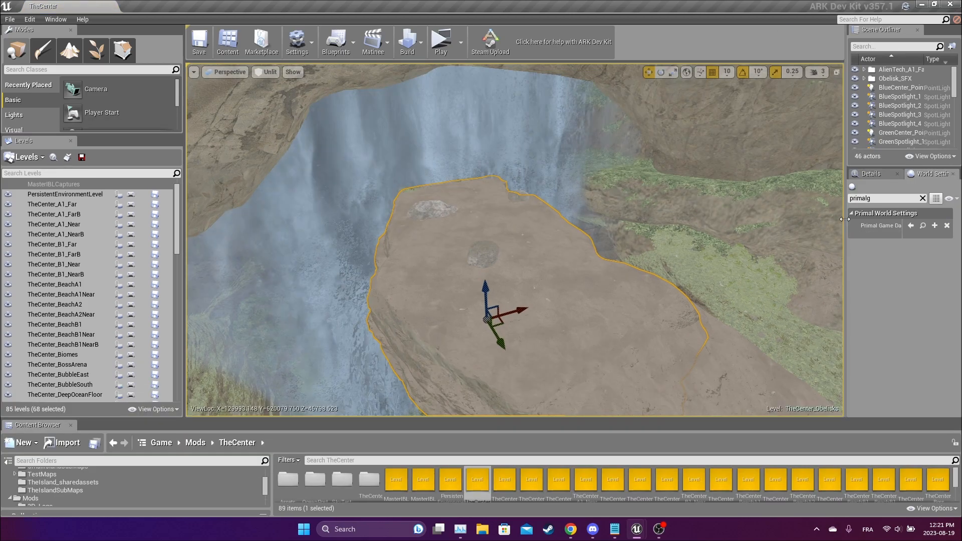
left_click_drag(845, 219, 780, 213)
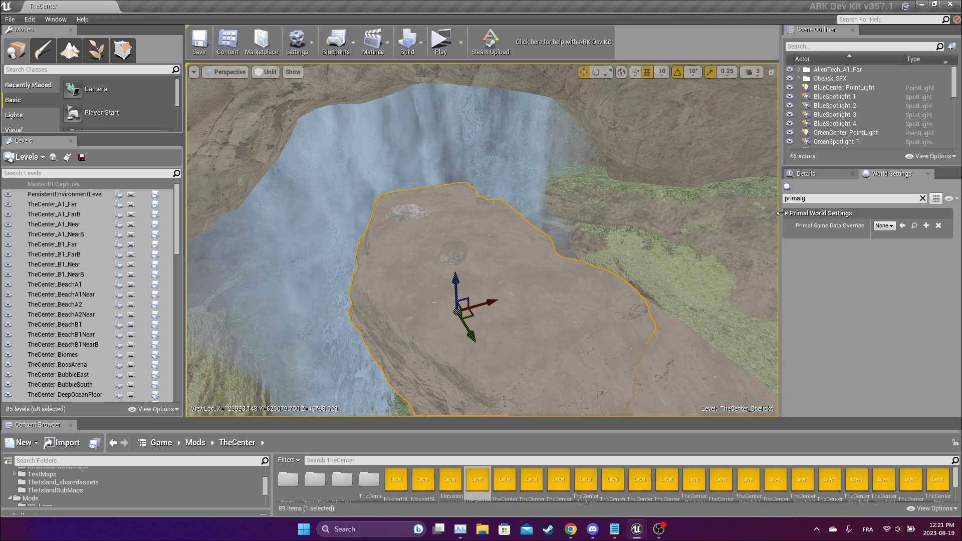
left_click(808, 177)
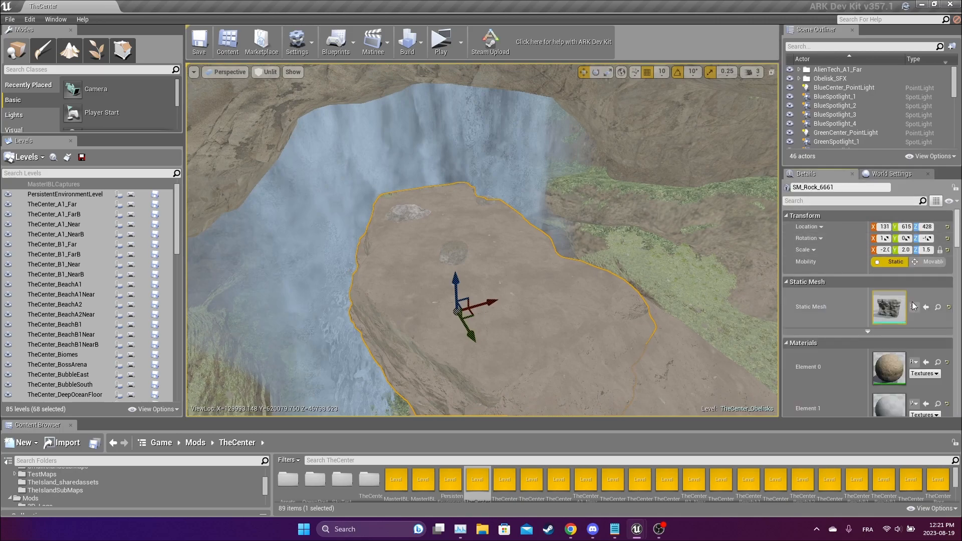
left_click(937, 308)
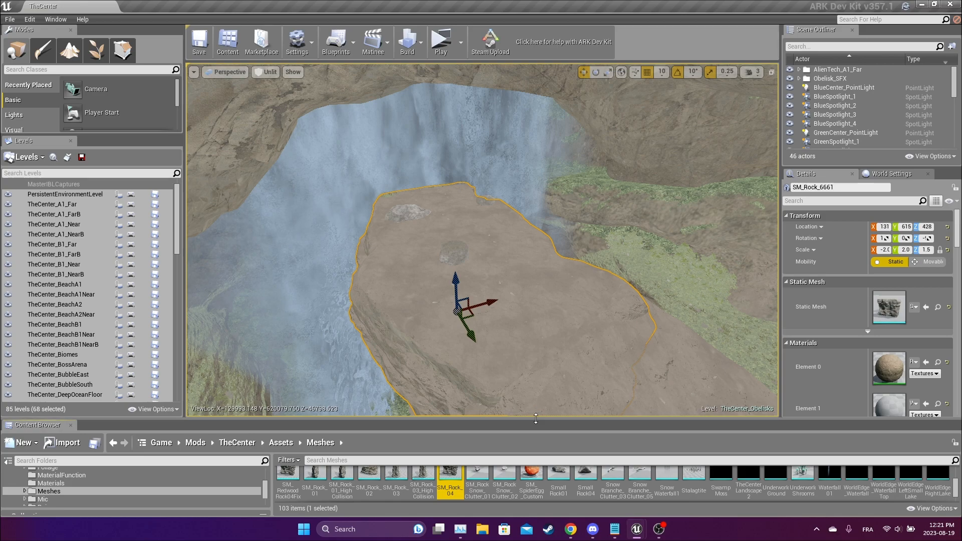
left_click_drag(536, 419, 550, 350)
scroll(524, 454, "up", 1)
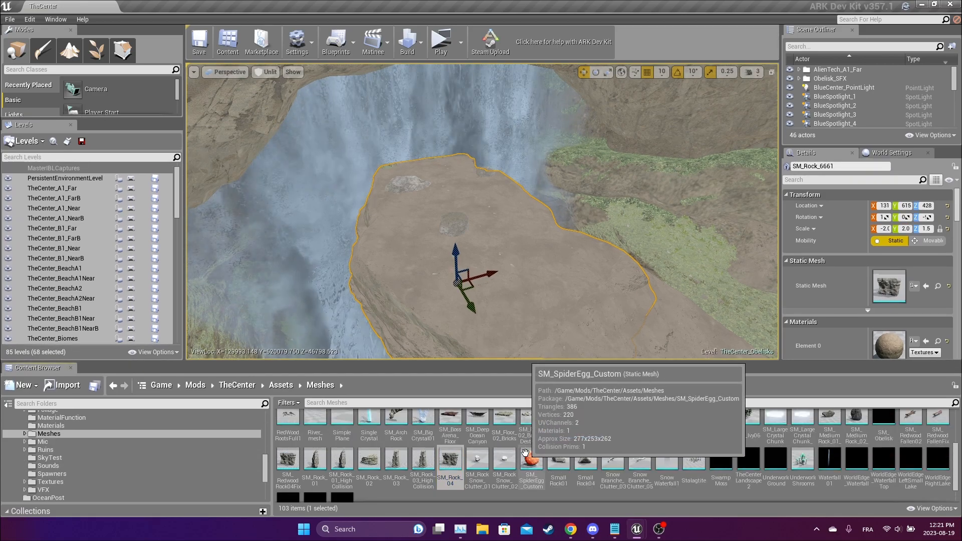
Create a new sublevel named BA_TheCenter_RedWoodCave in the Mods/TheCenter folder.
left_click(115, 240)
left_click(29, 142)
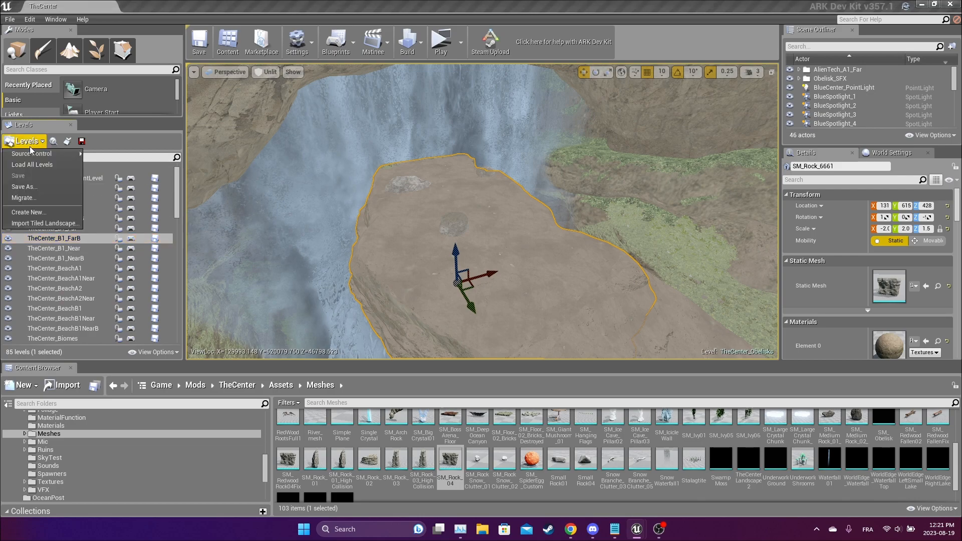
left_click(29, 212)
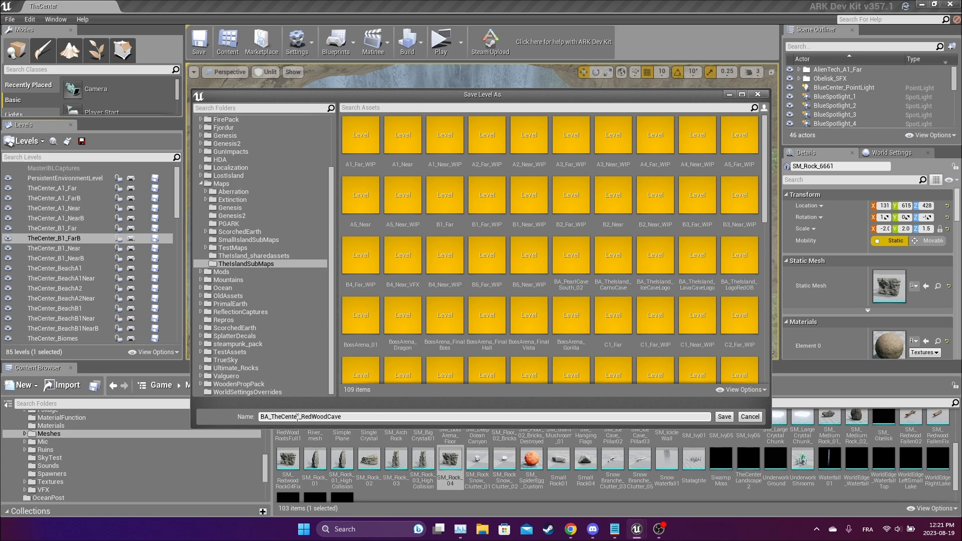
left_click(200, 271)
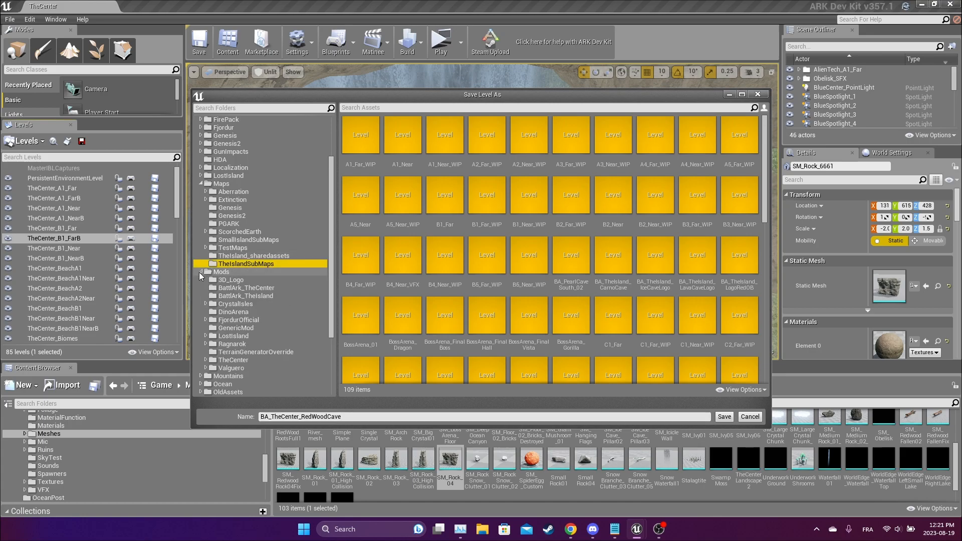
left_click(233, 360)
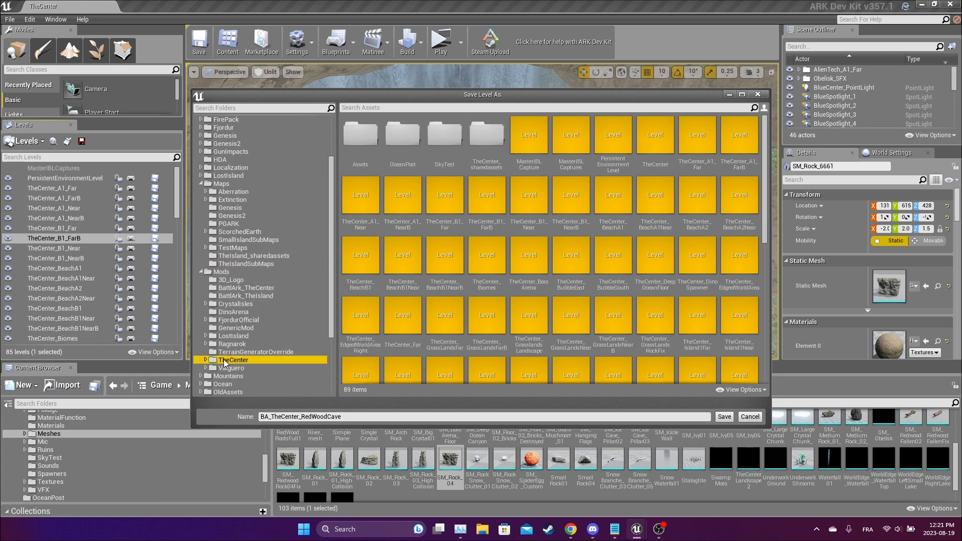
left_click(723, 417)
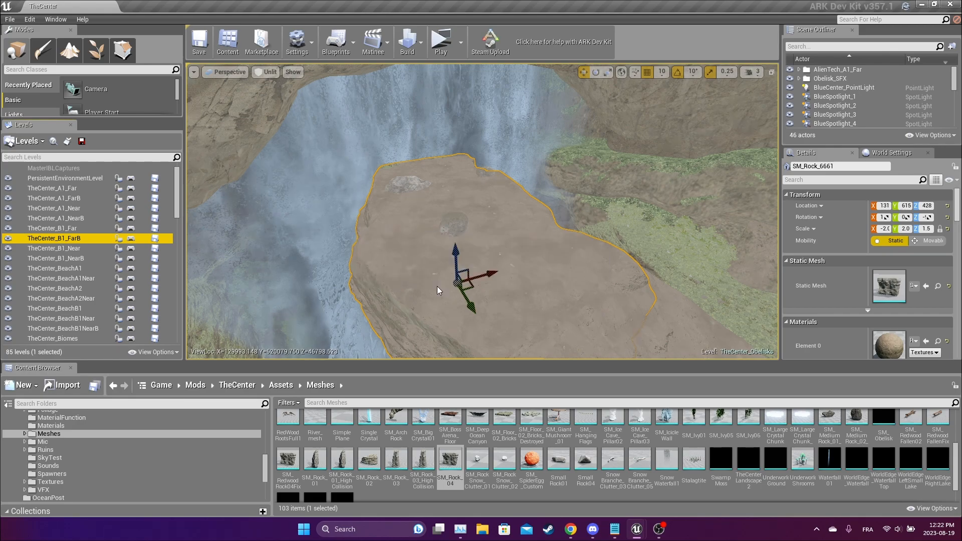
Filter the levels by "ba", load BA_TheCenter_RedWoodCave, and make it the current level.
left_click(69, 158)
type("ba")
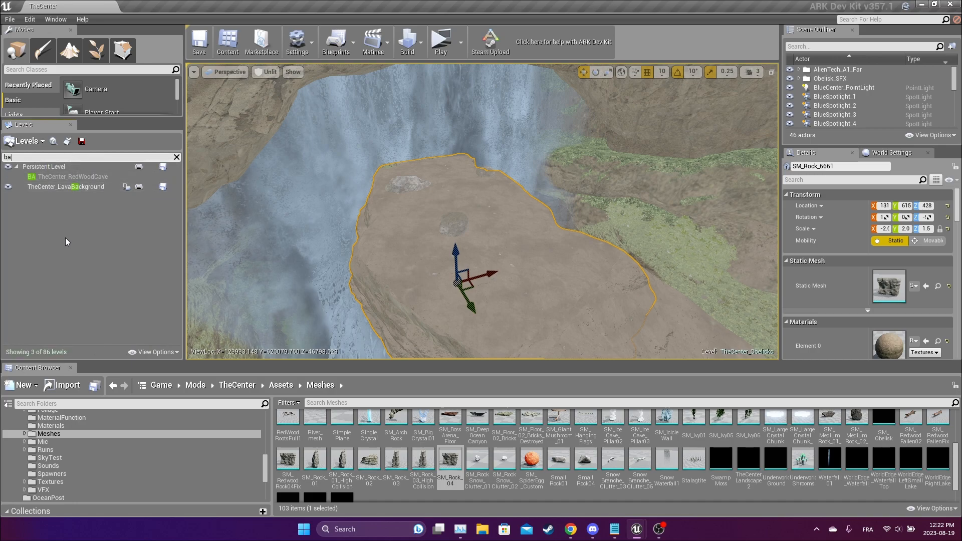
left_click(80, 178)
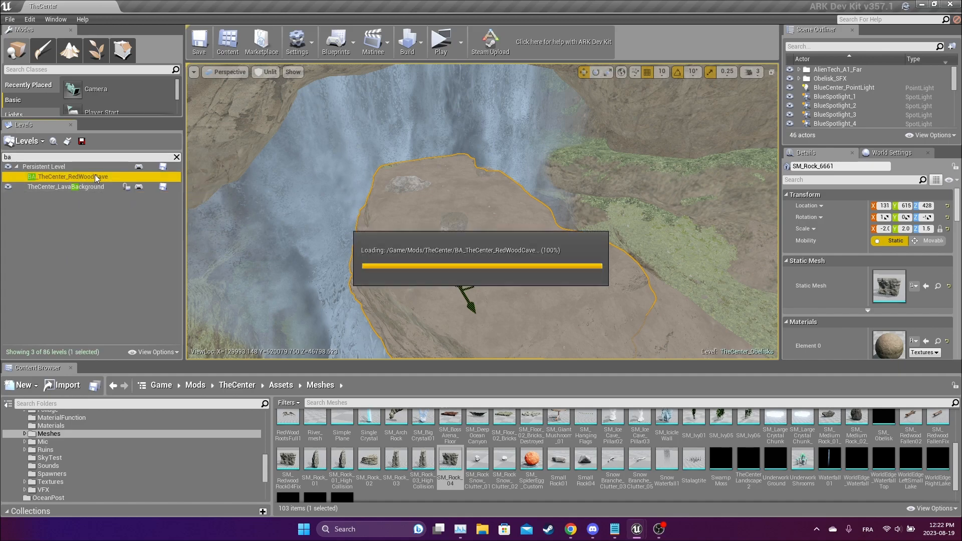
double_click(81, 178)
left_click(58, 204)
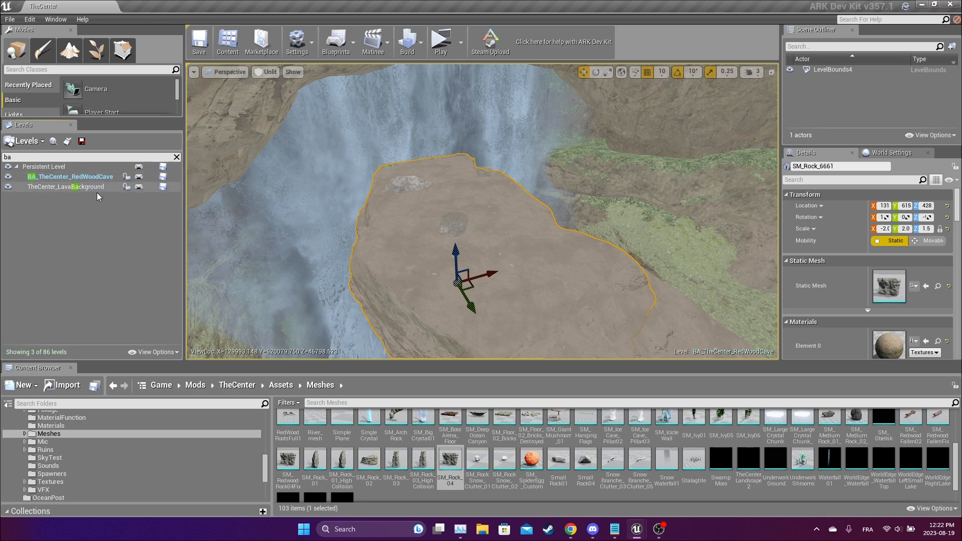
right_click(85, 178)
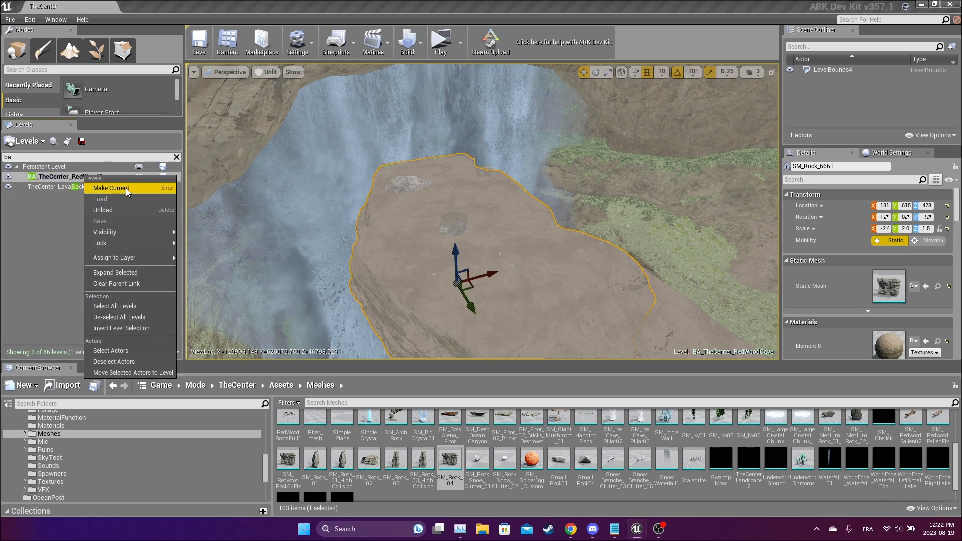
left_click(92, 209)
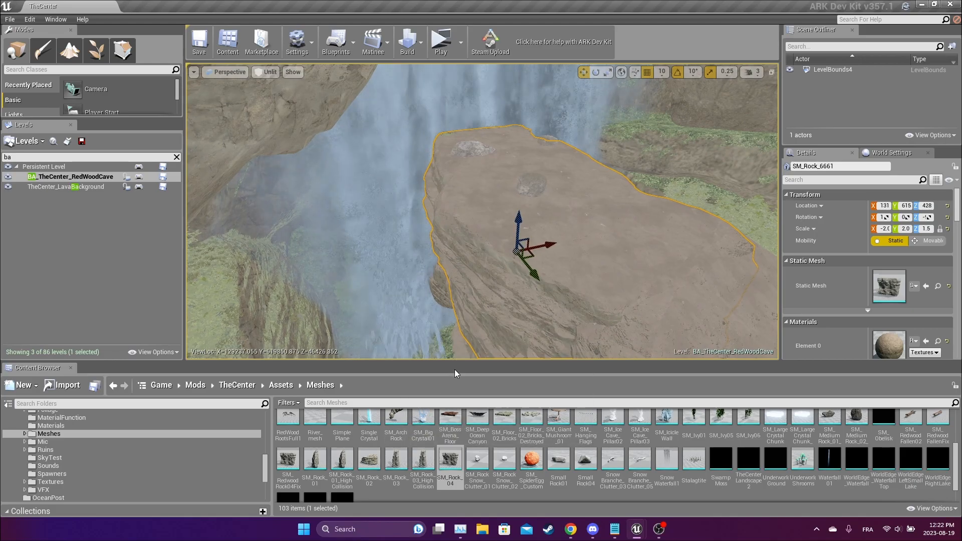
Place an SM_Rock_04 mesh beside the flat rock and scale it to 2.25 in X and 2.5 in Z.
scroll(450, 458, "down", 1)
left_click_drag(450, 428, 444, 373)
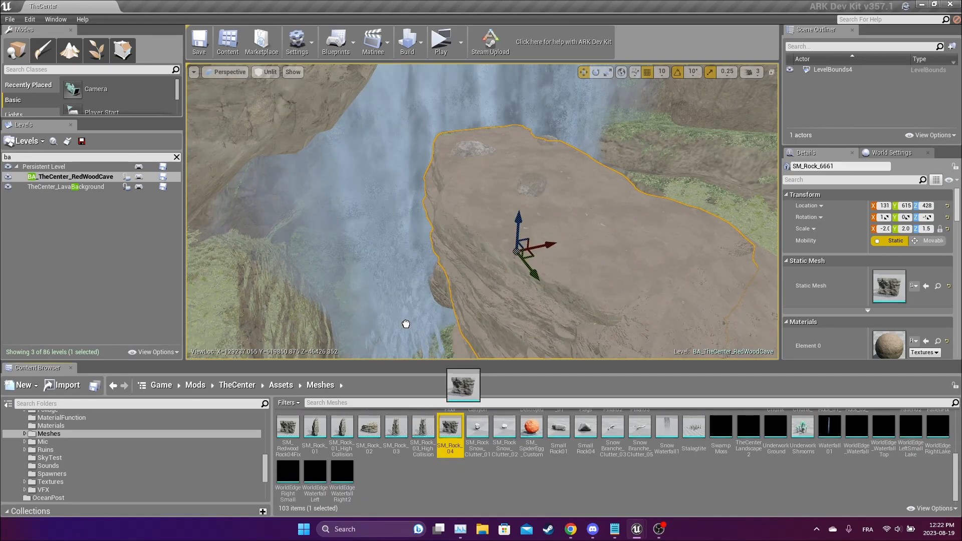
left_click_drag(406, 323, 400, 304)
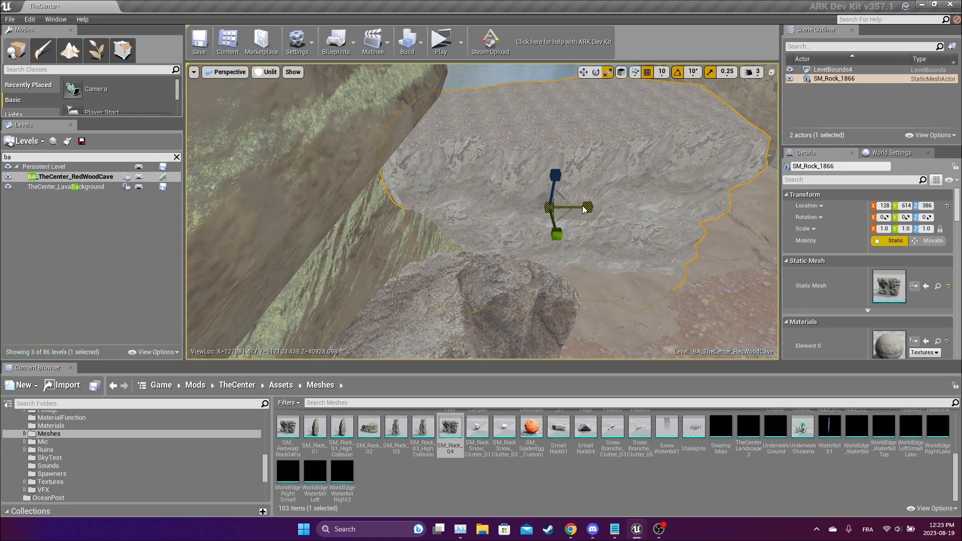
mouse_move(496, 232)
right_mouse_down()
mouse_move(495, 213)
mouse_move(496, 232)
right_mouse_up()
right_click_drag(516, 348, 586, 88)
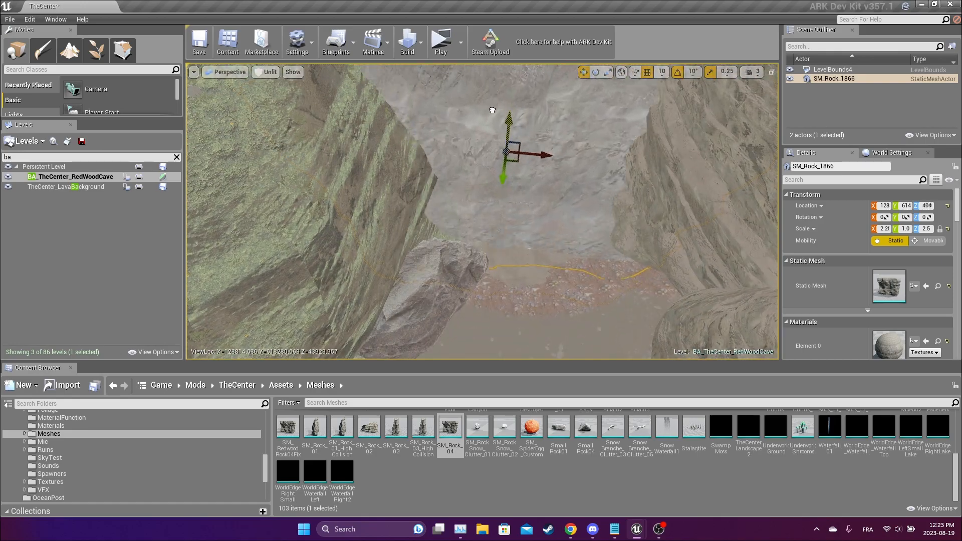
Enlarge the new rock to a scale of 5.25 in X and 3.25 in Z, and shift it across below the flat rock.
left_click_drag(491, 94, 492, 113)
right_click_drag(493, 113, 539, 100)
right_click_drag(598, 82, 597, 130)
left_click_drag(531, 216, 531, 195)
mouse_move(530, 196)
right_mouse_down()
mouse_move(531, 151)
mouse_move(551, 145)
mouse_move(531, 185)
right_mouse_up()
left_click_drag(600, 338, 624, 344)
right_click_drag(624, 344, 662, 341)
left_click_drag(458, 331, 527, 331)
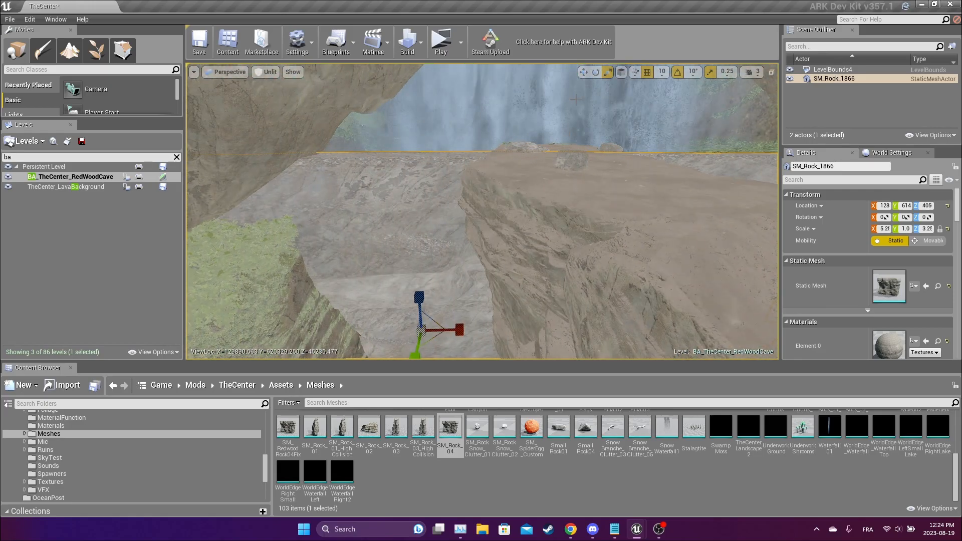
key("w")
right_click_drag(527, 332, 501, 328)
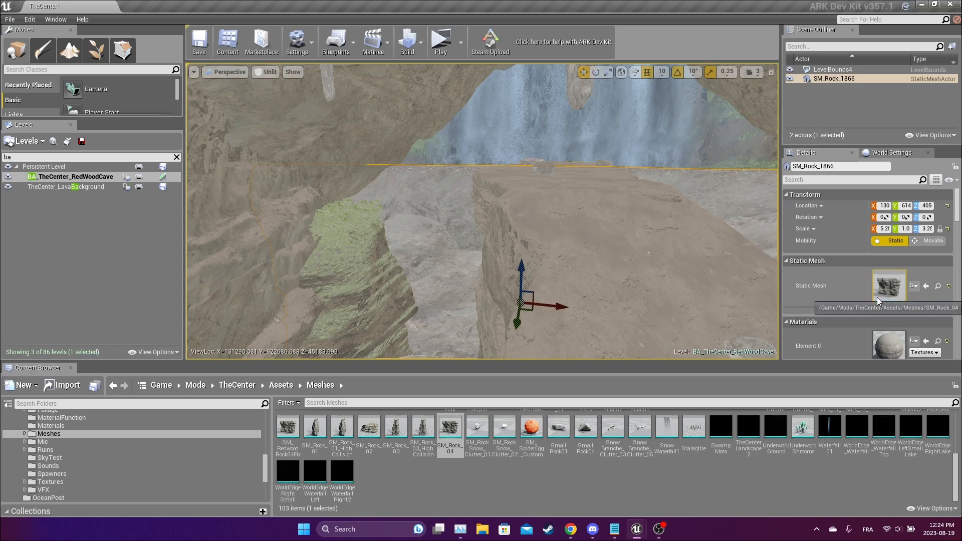
Widen the details area and set the large rock's collision preset to Ground.
scroll(863, 288, "down", 3)
scroll(863, 290, "down", 3)
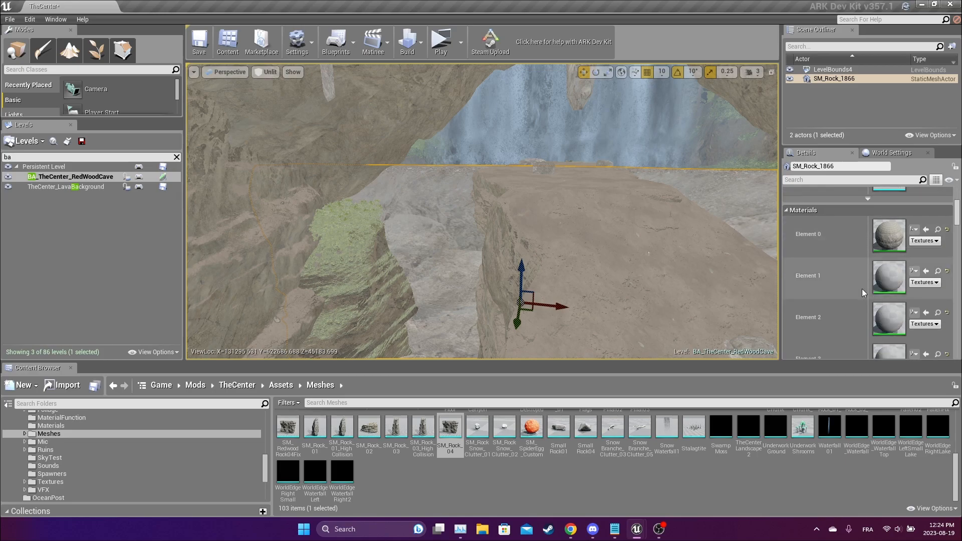
scroll(862, 289, "down", 3)
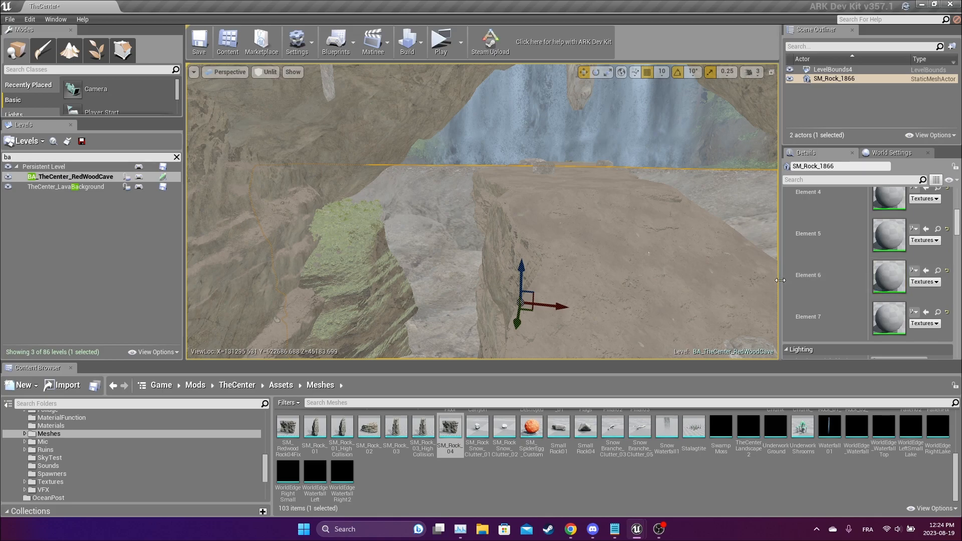
left_click_drag(770, 281, 701, 268)
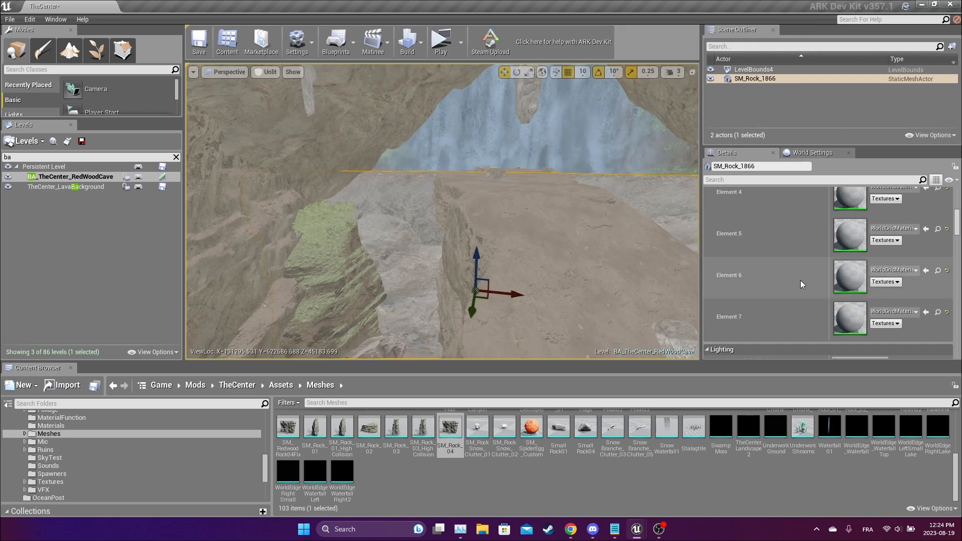
scroll(801, 280, "down", 2)
scroll(801, 281, "down", 2)
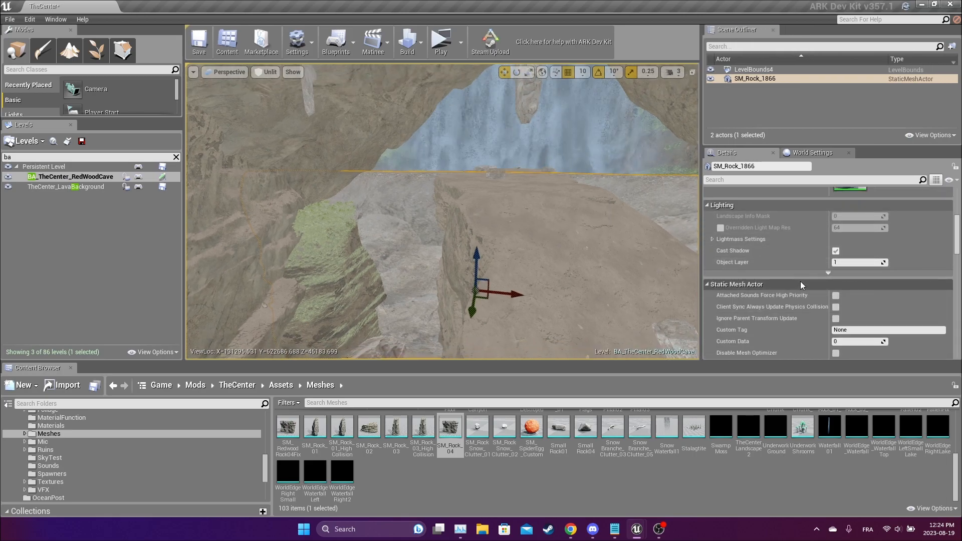
scroll(802, 282, "down", 4)
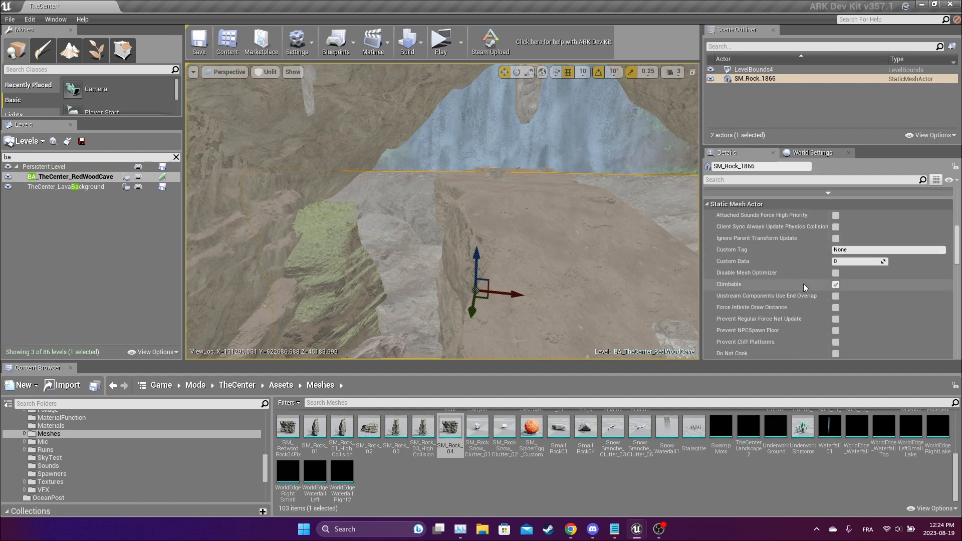
scroll(803, 286, "down", 5)
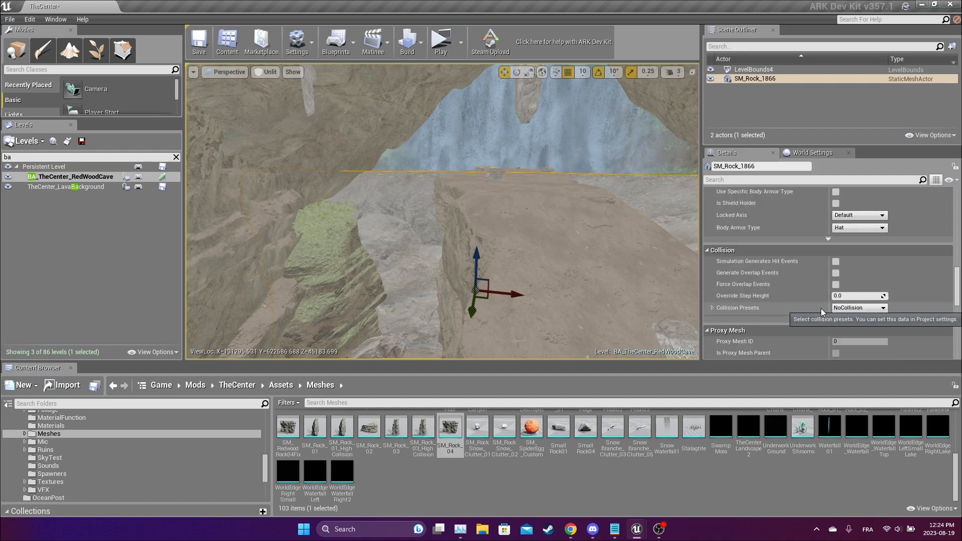
left_click(857, 308)
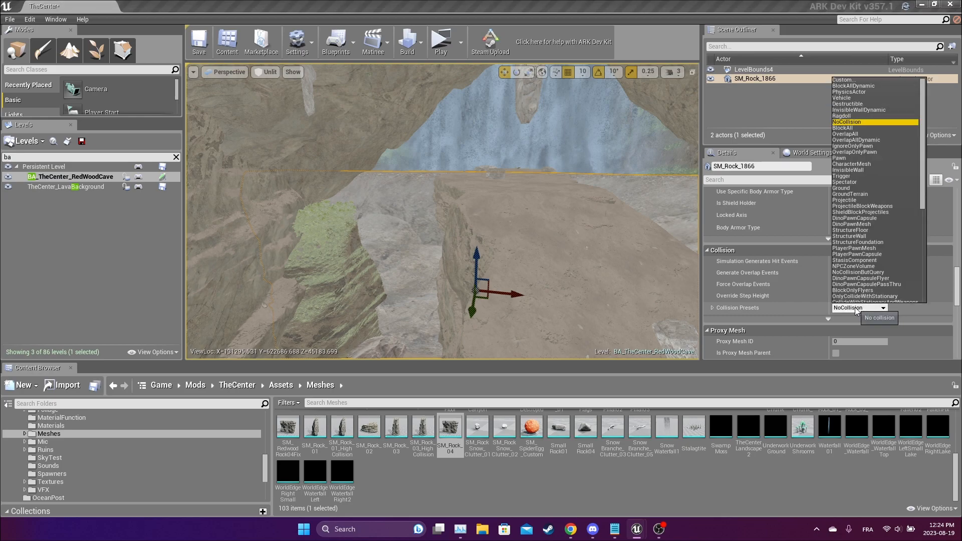
left_click(855, 189)
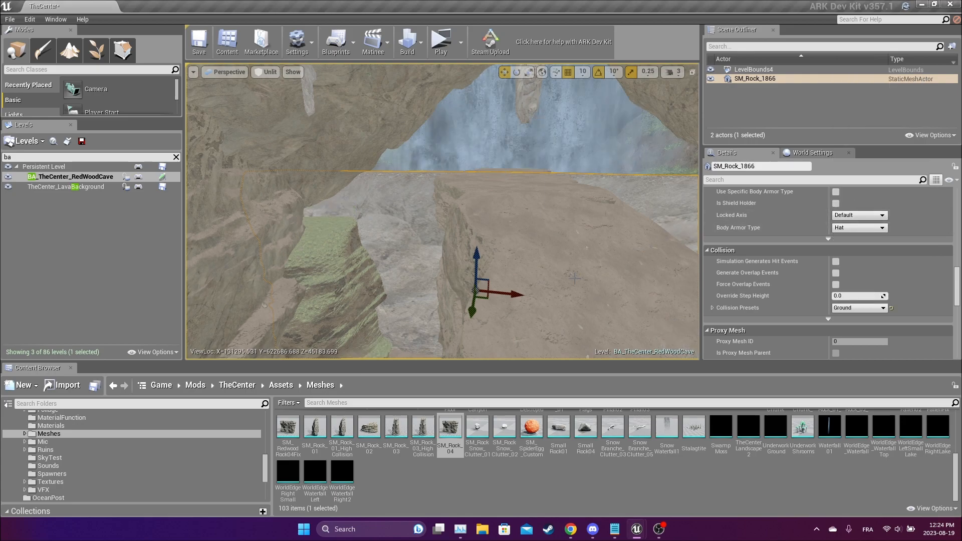
Place a second SM_Rock_04 on one side of the waterfall view and stretch it vertically into a tall wall.
right_click_drag(575, 278, 476, 236)
key("w")
key("w")
key("s")
left_click_drag(450, 428, 425, 242)
mouse_move(424, 242)
right_mouse_down()
mouse_move(271, 239)
mouse_move(441, 250)
mouse_move(425, 241)
right_mouse_up()
key("d")
key("a")
mouse_move(520, 212)
left_mouse_down()
mouse_move(460, 211)
mouse_move(501, 211)
left_mouse_up()
key("r")
right_click_drag(462, 211, 441, 201)
key("d")
key("a")
left_click_drag(410, 244, 411, 200)
Duplicate the tall rock wall and move the copy to the opposite side of the waterfall, leaving a gap between the two.
key("s")
mouse_move(517, 189)
right_mouse_down()
mouse_move(581, 156)
mouse_move(652, 211)
mouse_move(517, 189)
right_mouse_up()
right_click(517, 188)
mouse_move(542, 316)
left_click(674, 359)
left_click(506, 73)
key("d")
right_click_drag(441, 201, 492, 211)
left_click_drag(245, 259, 556, 254)
key("w")
mouse_move(510, 288)
right_mouse_down()
mouse_move(501, 236)
mouse_move(493, 326)
mouse_move(510, 287)
right_mouse_up()
key("s")
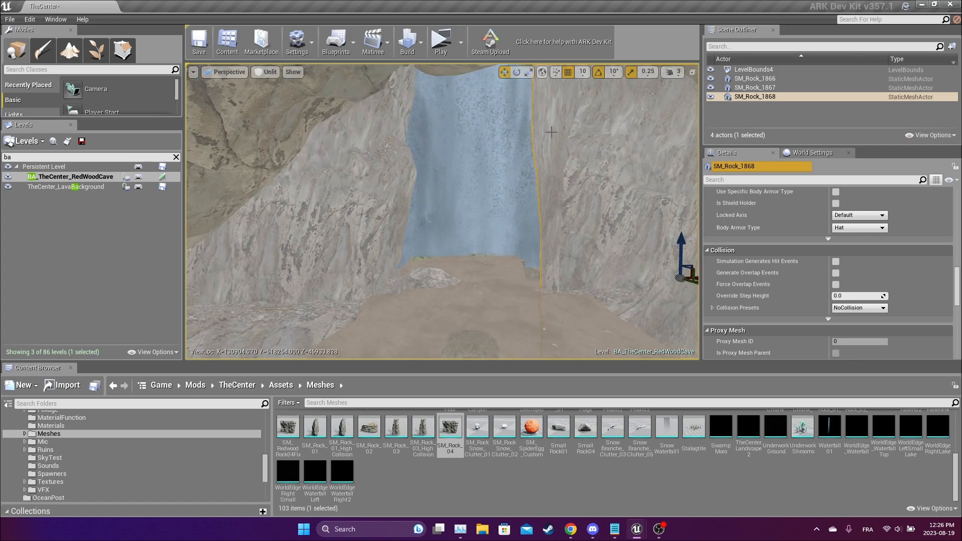
Place another SM_Rock_04 in the gap and raise it to form a lintel above the opening.
left_click_drag(470, 292, 469, 289)
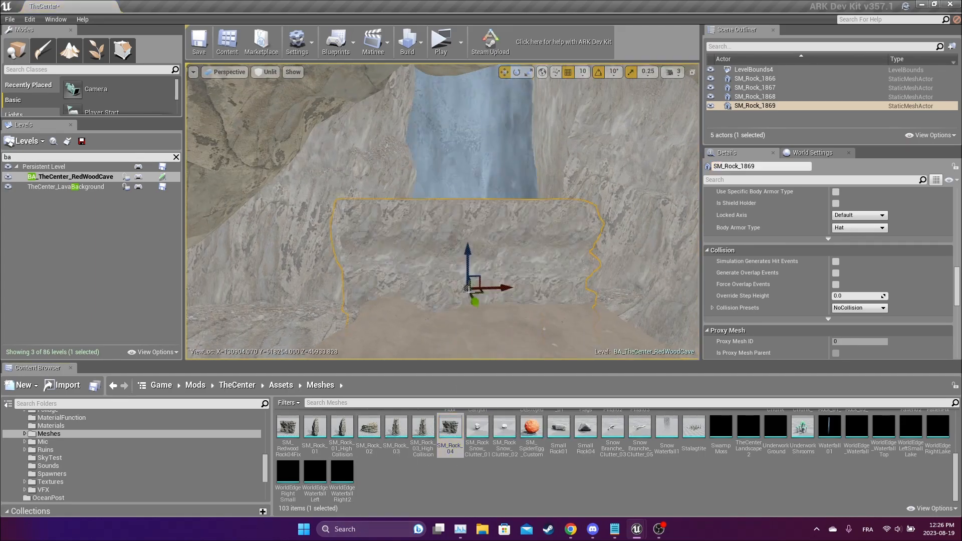
left_click_drag(469, 255, 470, 67)
right_click_drag(470, 91, 449, 88)
key("d")
key("a")
Set the collision preset to Ground for the lintel rock and both side wall rocks.
left_click(869, 308)
left_click(852, 188)
left_click(762, 97)
left_click(855, 309)
left_click(855, 188)
left_click(762, 87)
left_click(858, 309)
left_click(852, 190)
Face the cave entrance with nothing selected and launch a game preview in a maximized window.
right_click_drag(577, 201, 201, 201)
key("w")
key("w")
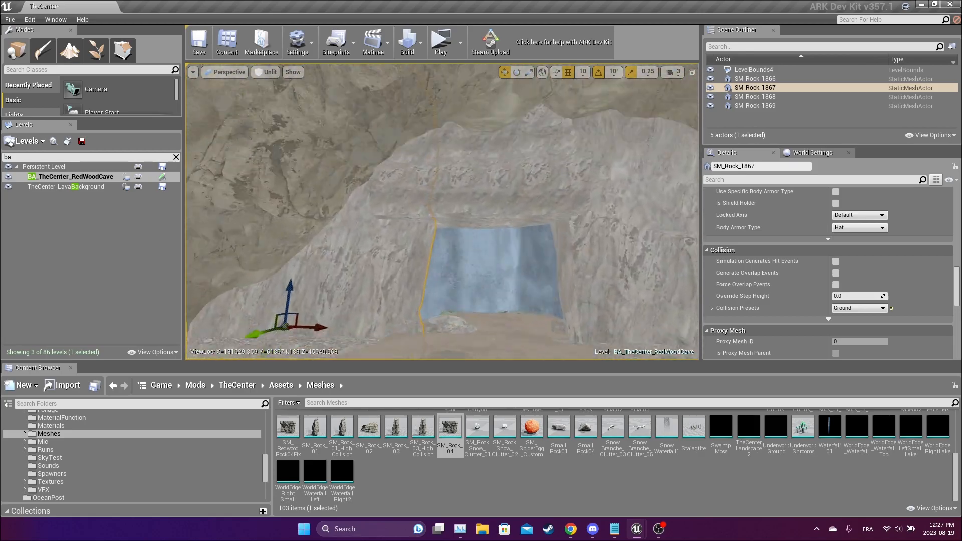
right_click_drag(550, 289, 546, 321)
key("Escape")
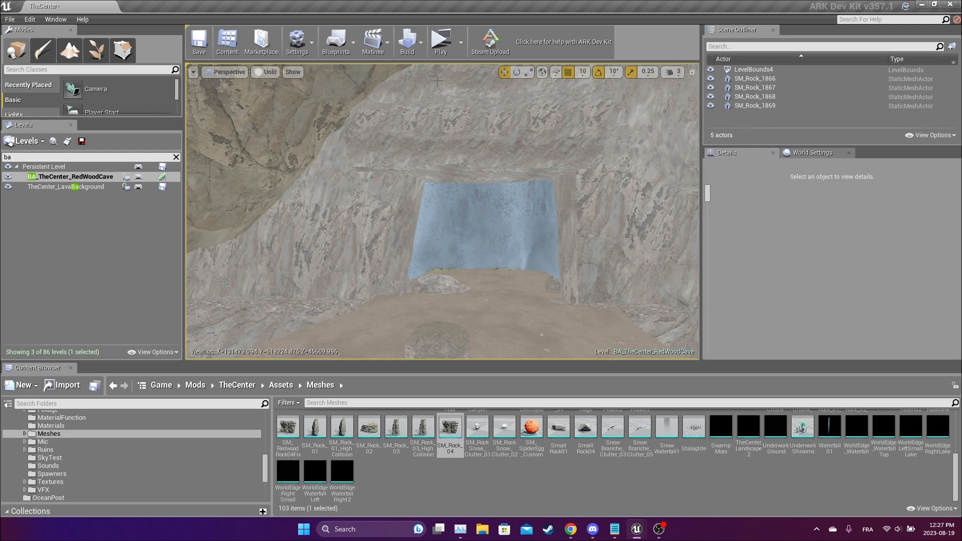
left_click(463, 41)
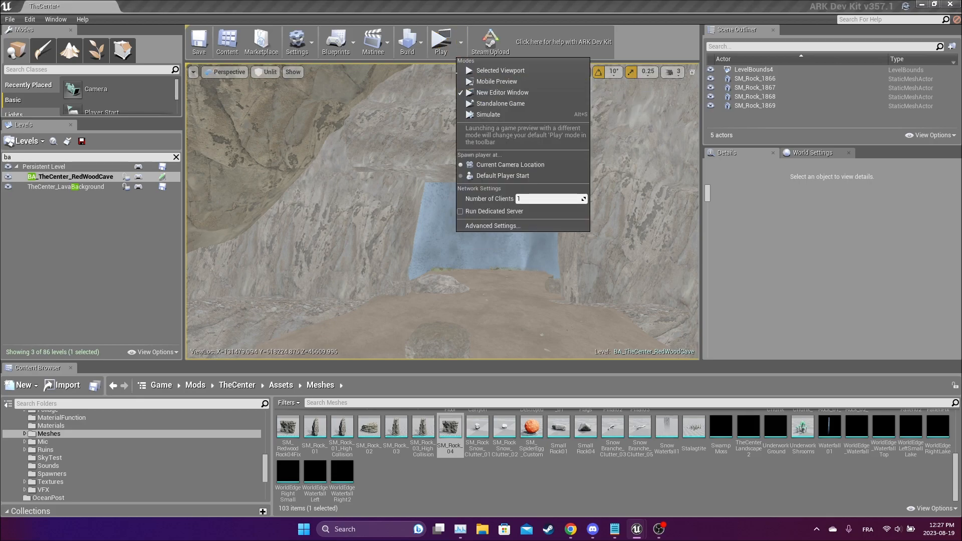
left_click(441, 49)
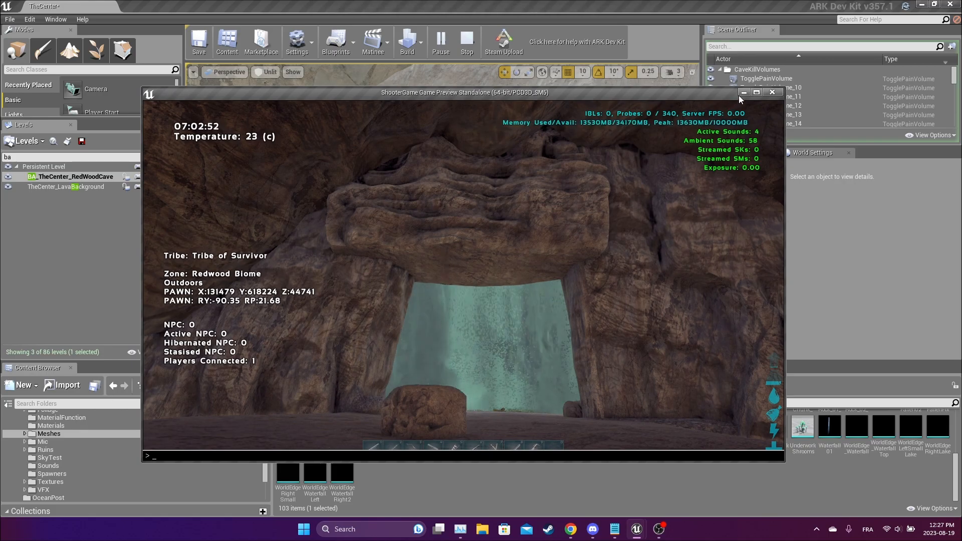
left_click(757, 93)
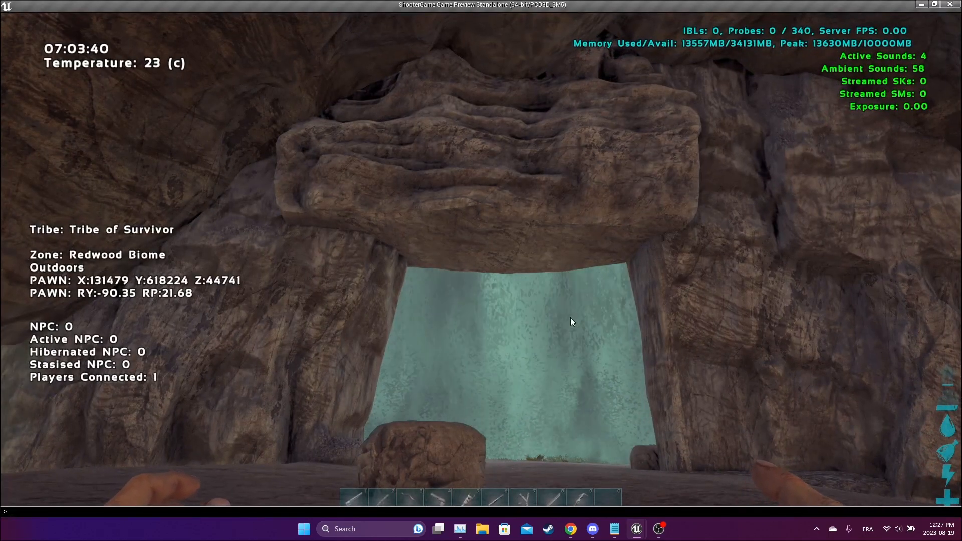
Run the character in third person through the rock opening to the waterfall, and end the preview.
key("Tab")
key("Tab")
scroll(481, 271, "down", 3)
key("w")
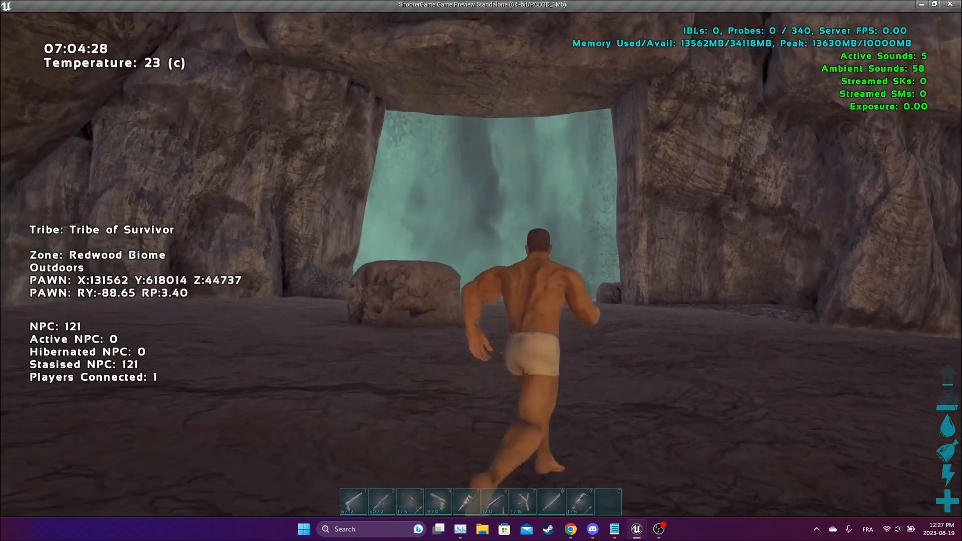
key("w")
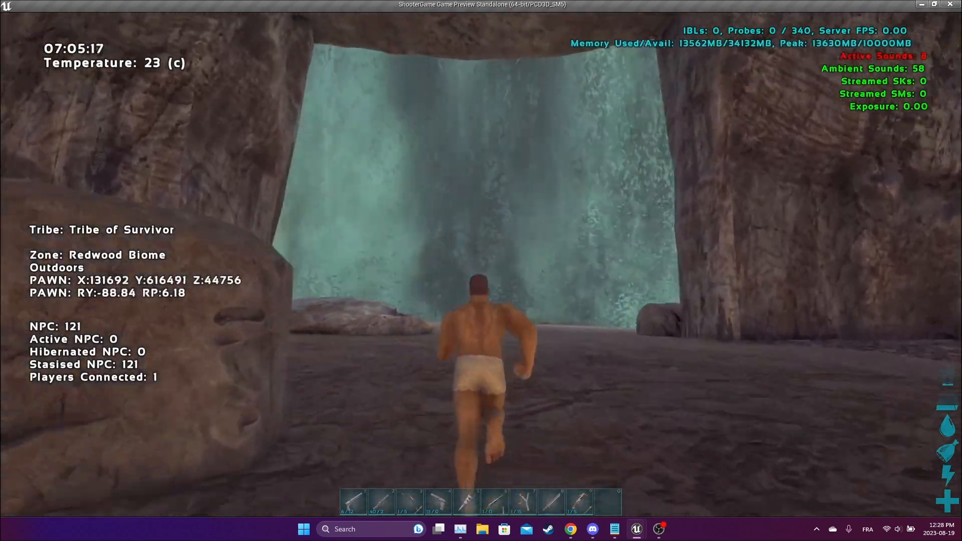
key("w")
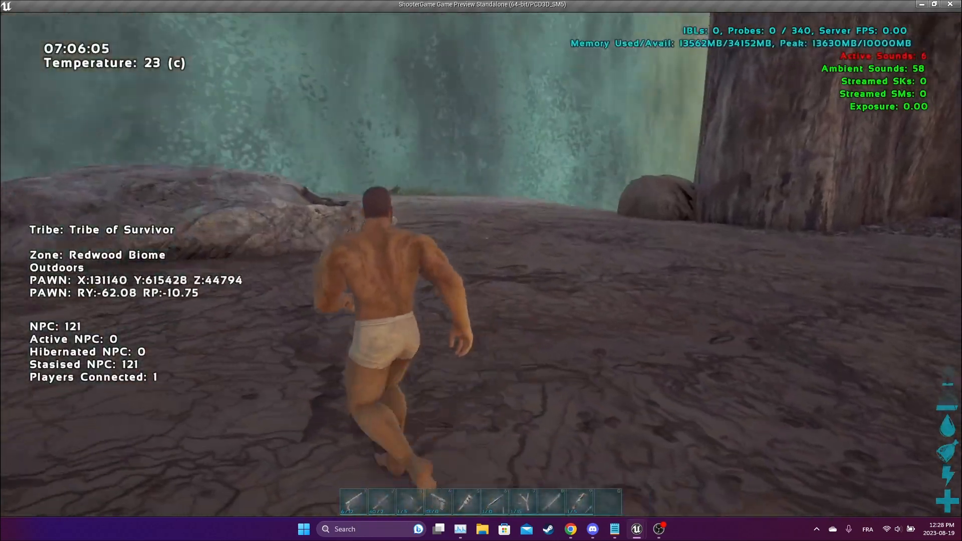
key("d")
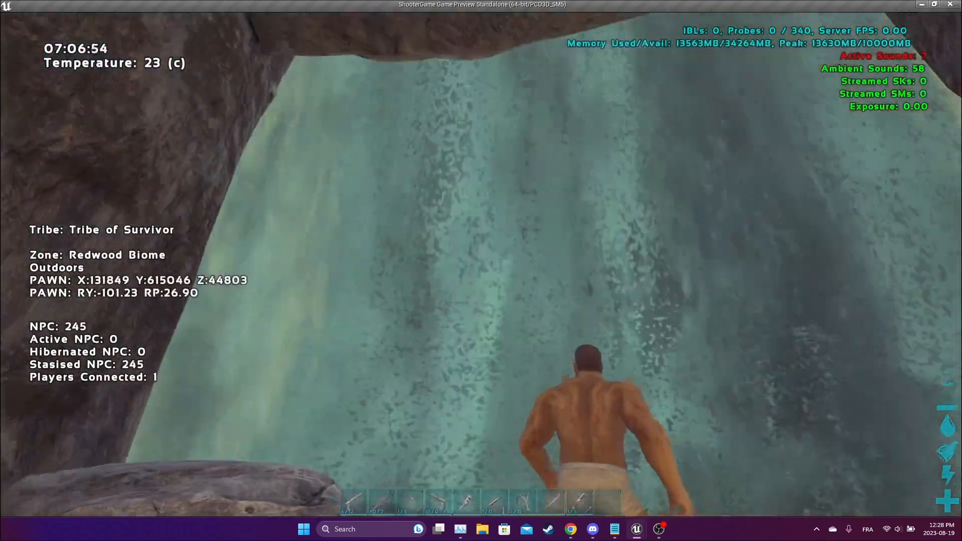
key("w")
key("Escape")
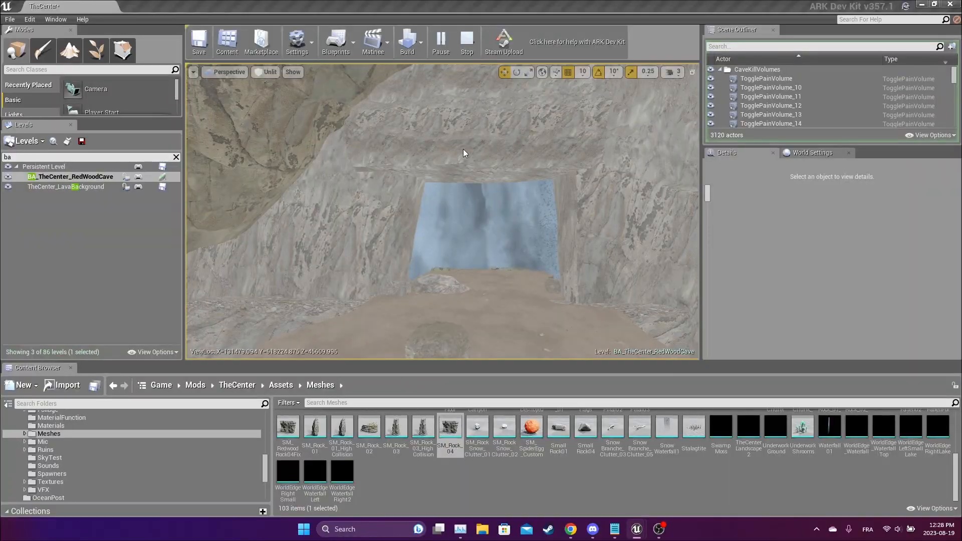
Lower the lintel rock to reduce the height of the cave opening.
right_click_drag(461, 152, 462, 121)
left_click_drag(470, 202, 471, 190)
right_click_drag(471, 190, 466, 221)
Narrow the cave opening by widening both side wall rocks, setting SM_Rock_1868 to an X scale of 1.75.
left_click(341, 211)
right_click_drag(341, 211, 301, 211)
mouse_move(421, 250)
left_mouse_down()
mouse_move(441, 250)
mouse_move(420, 250)
left_mouse_up()
right_click_drag(431, 249, 511, 253)
key("d")
left_click(571, 261)
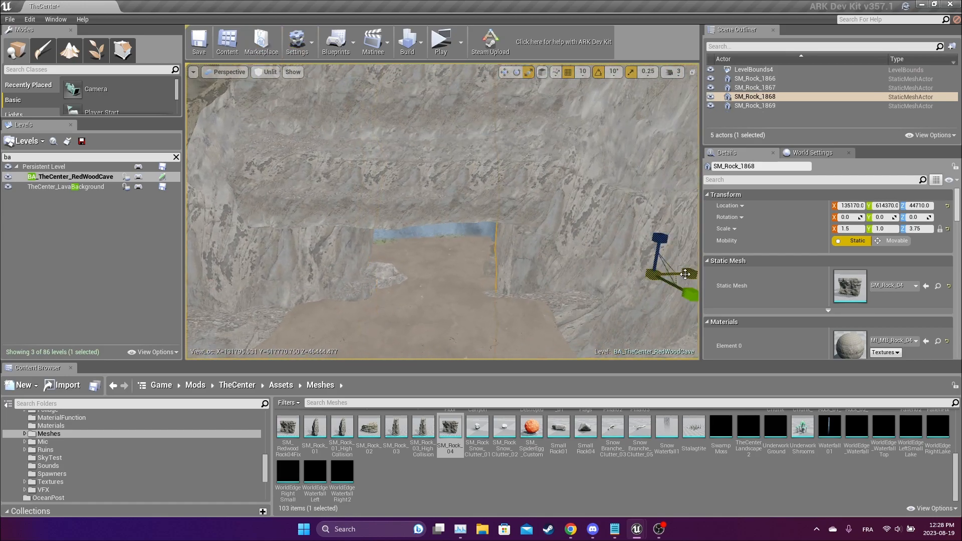
key("s")
mouse_move(465, 156)
right_mouse_down()
mouse_move(436, 148)
mouse_move(444, 160)
mouse_move(465, 156)
right_mouse_up()
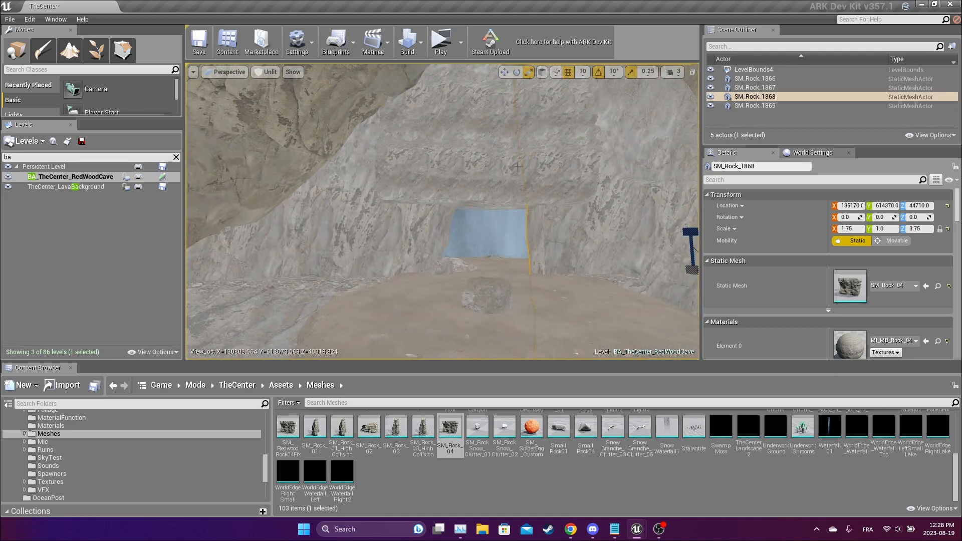
Preview the game from the current camera location, run the character past the boulder into the waterfall opening, and end the preview.
left_click(461, 43)
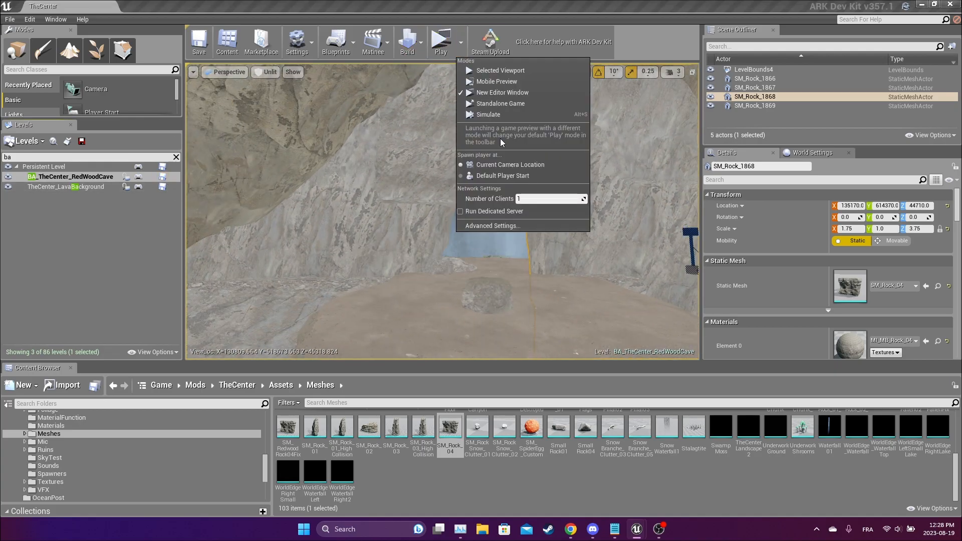
left_click(518, 168)
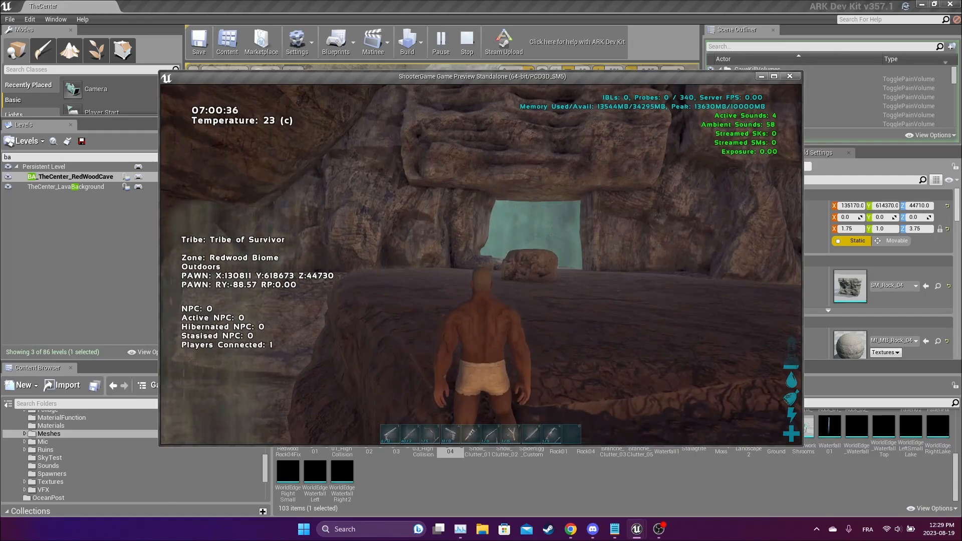
key("w")
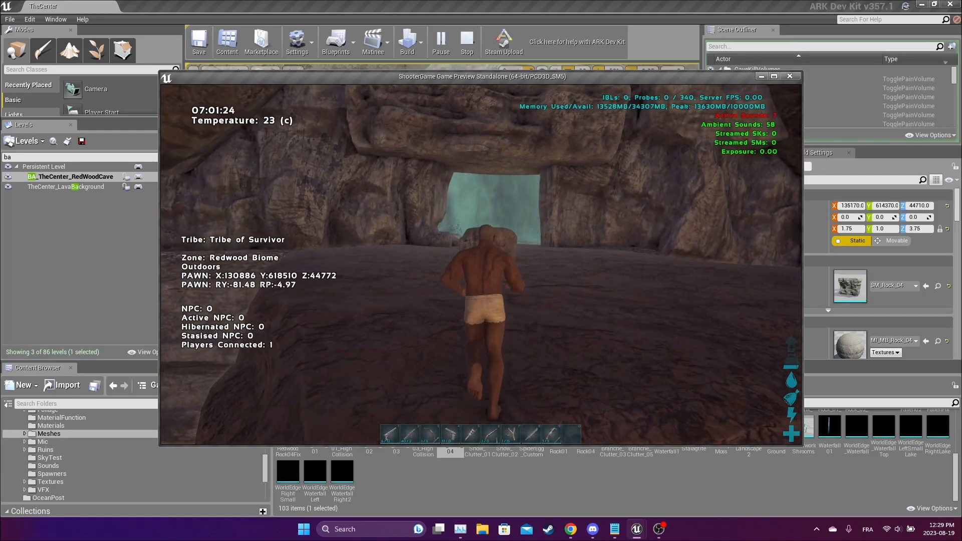
key("w")
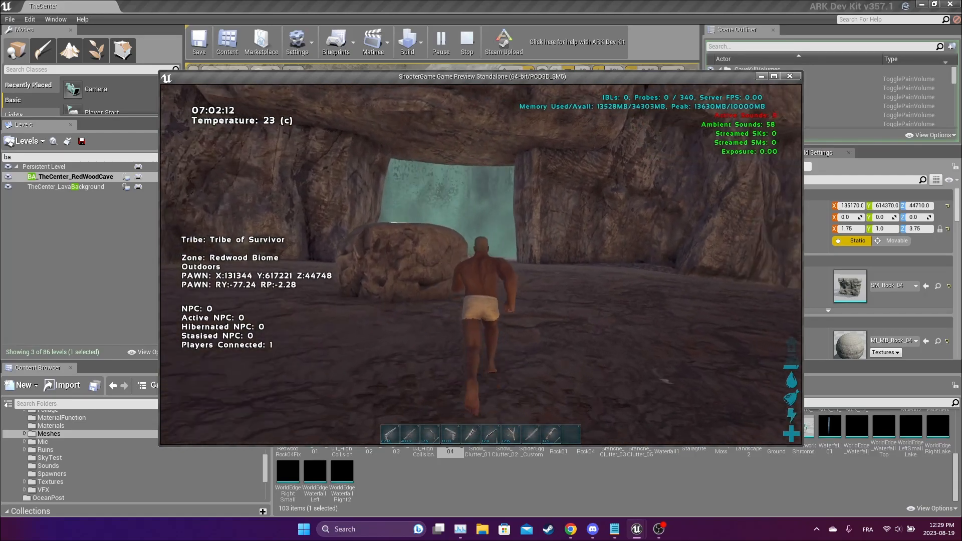
key("w")
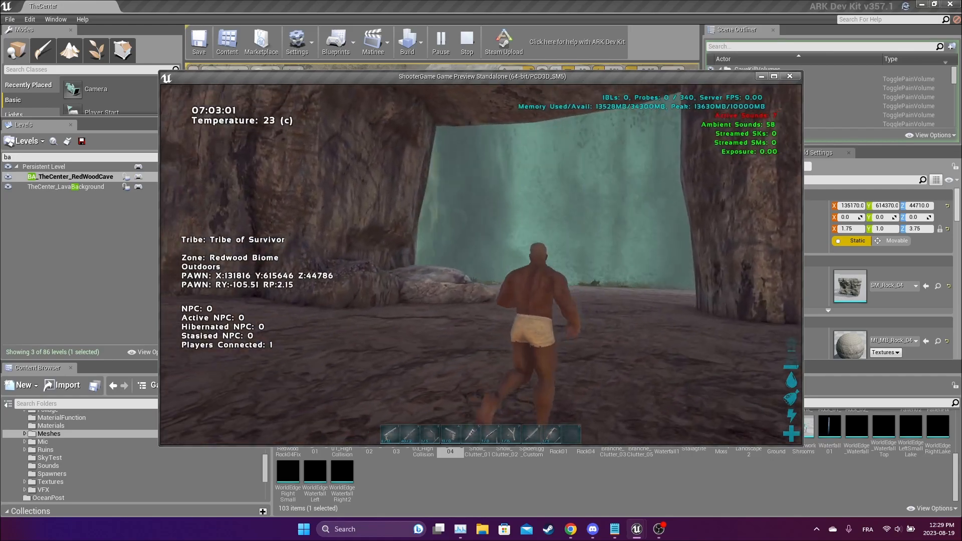
key("Escape")
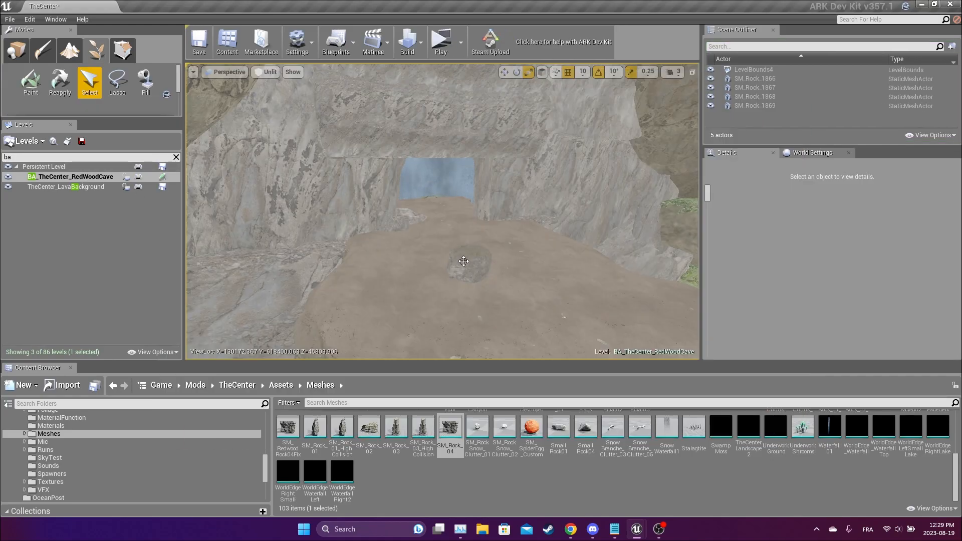
Save the BA_TheCenter_RedWoodCave level and make TheCenter_Redwood_Near, the level of the boulder before the entrance, current.
left_click(165, 176)
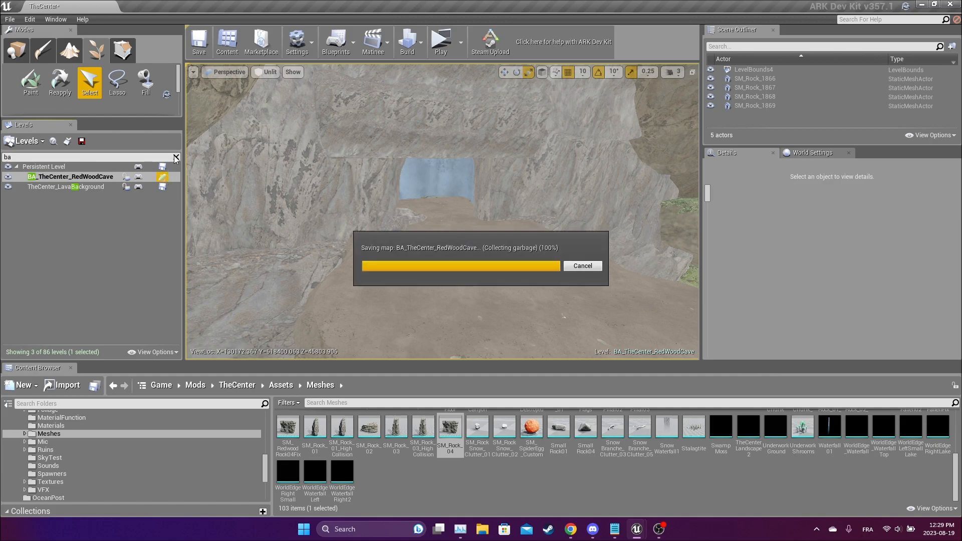
left_click(17, 52)
left_click(461, 263)
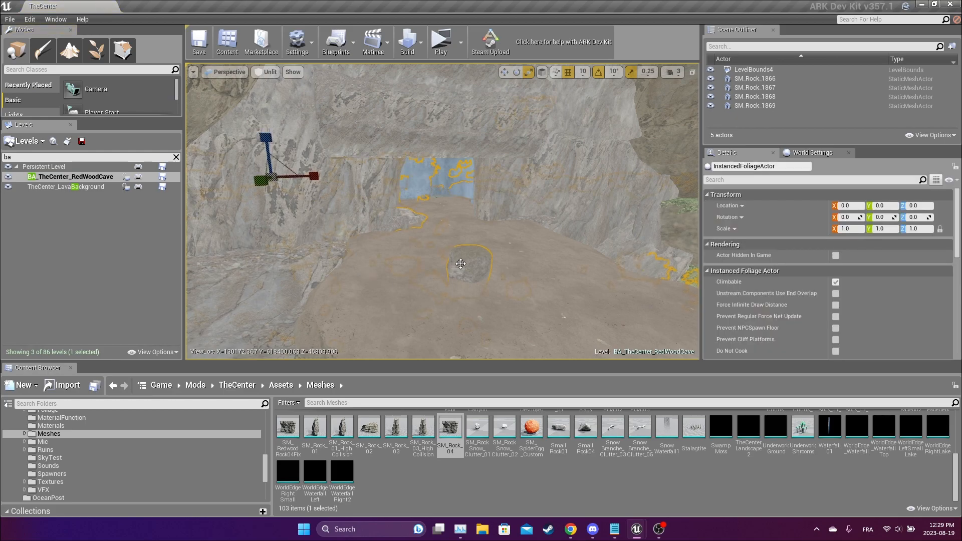
right_click(461, 263)
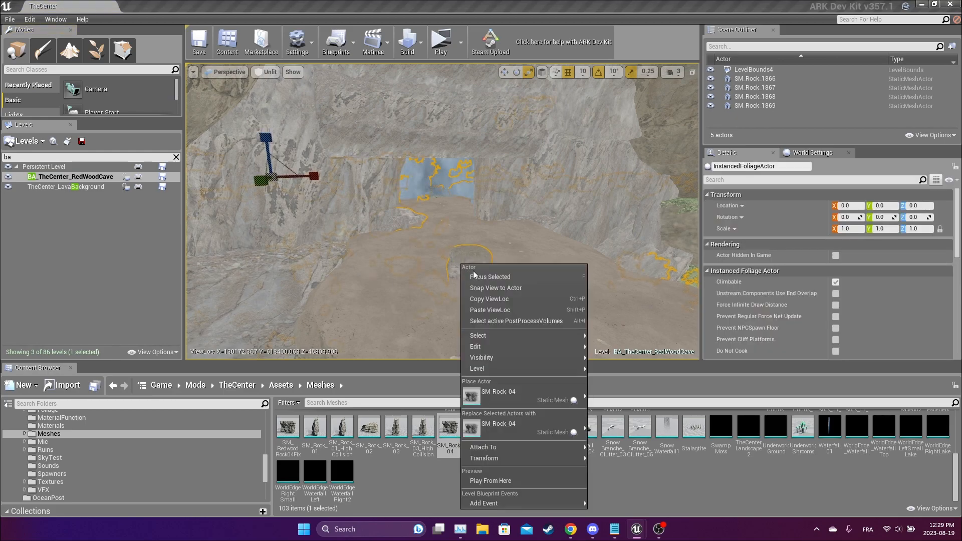
mouse_move(492, 338)
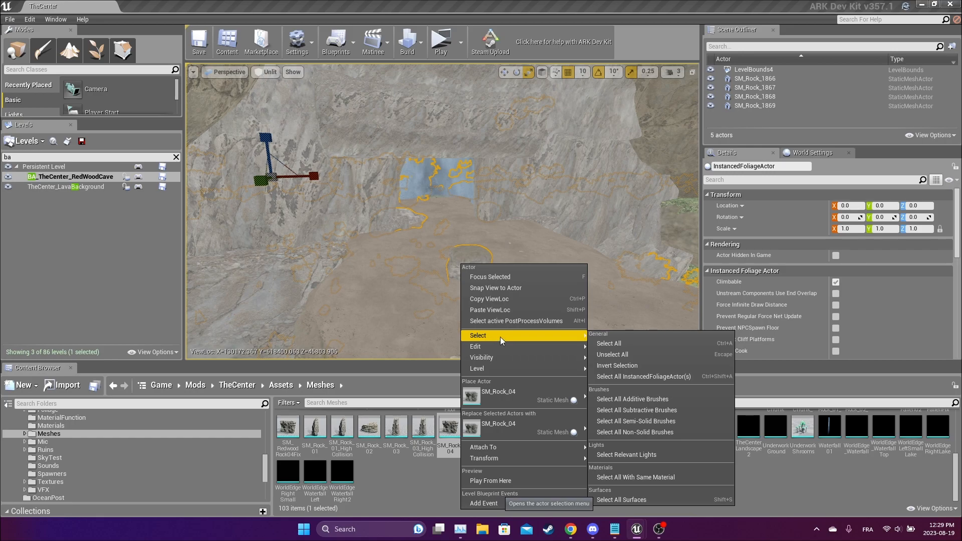
mouse_move(505, 368)
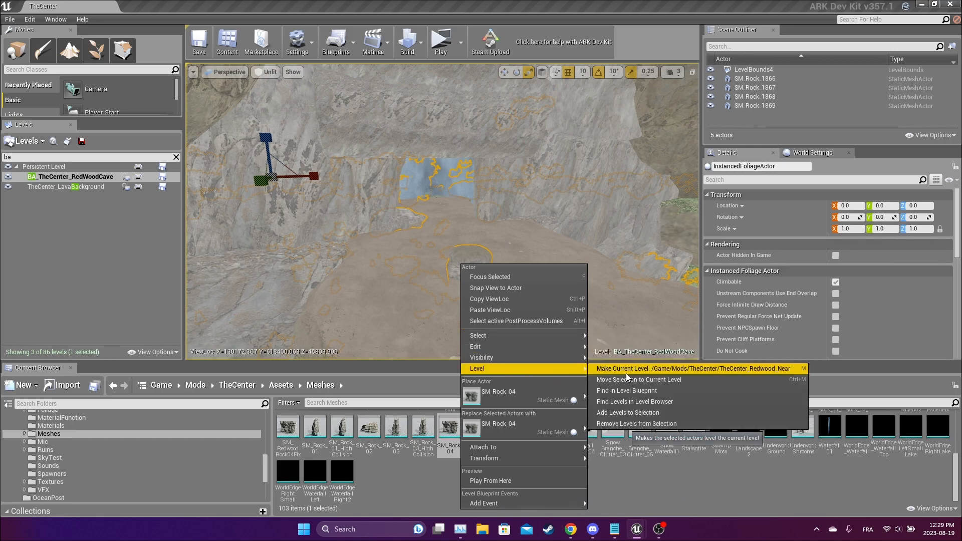
left_click(665, 369)
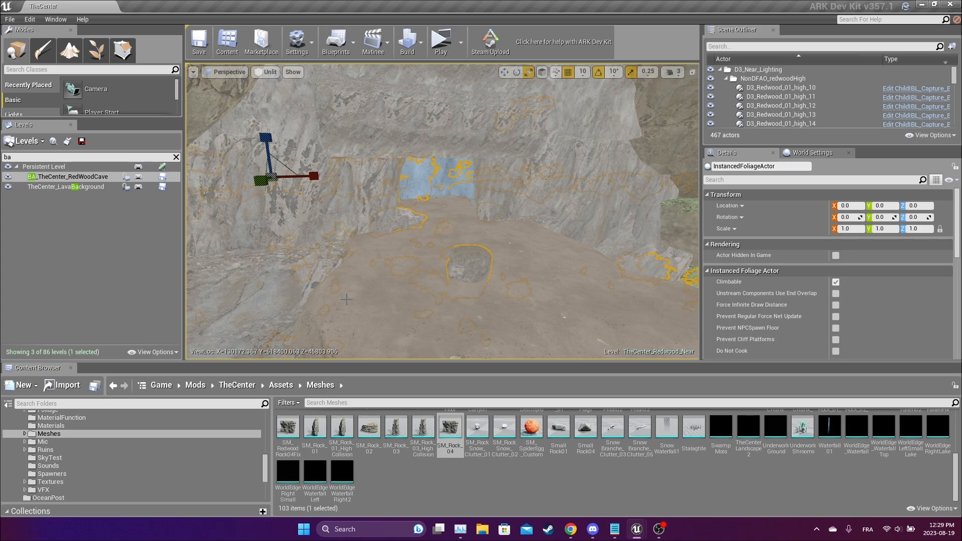
In Foliage mode, delete the boulder and loose rocks in front of the cave entrance from TheCenter_Redwood_Near.
left_click(96, 50)
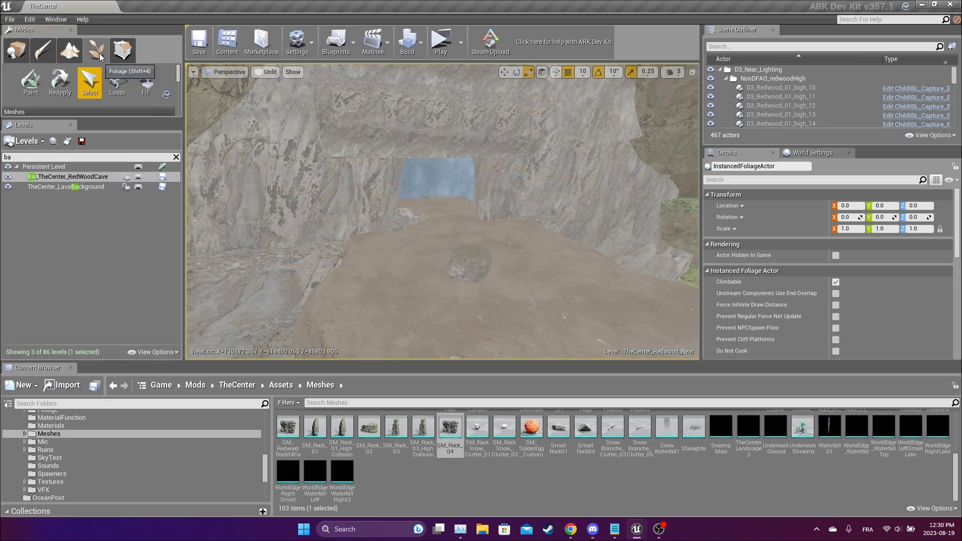
left_click(176, 157)
scroll(71, 256, "down", 15)
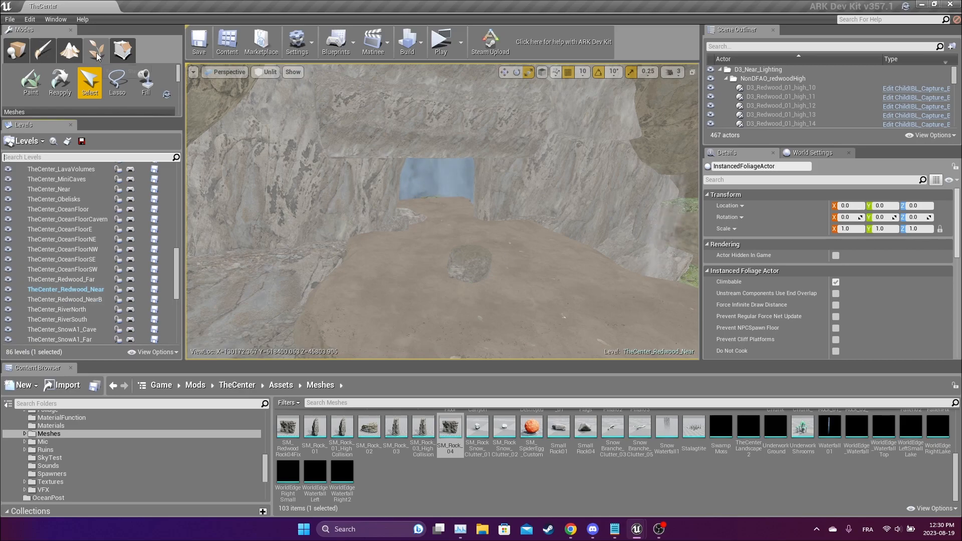
left_click(502, 252)
key("w")
right_click_drag(501, 252, 534, 283)
key("s")
key("Delete")
right_click_drag(438, 225, 241, 230)
key("w")
left_click(455, 232)
key("Delete")
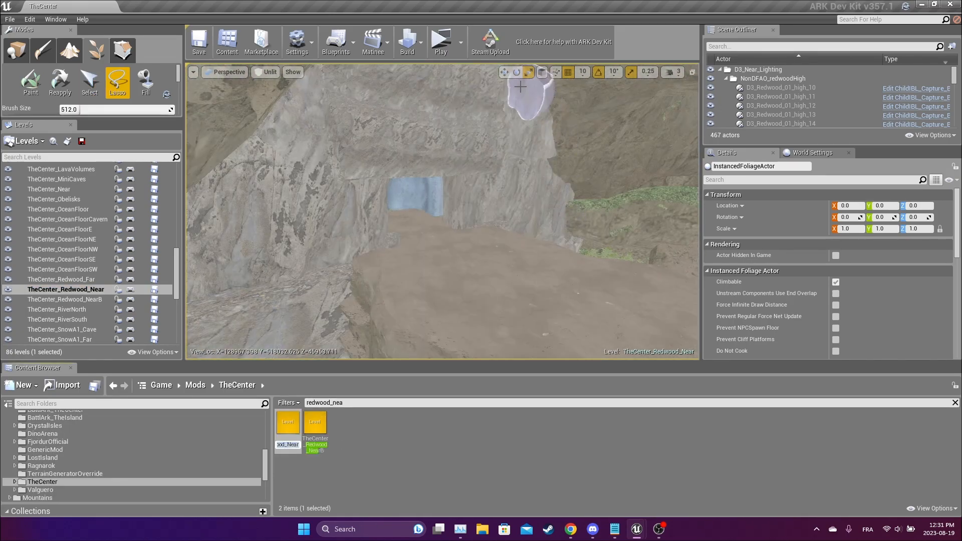
Add TheCenter_Redwood_Near and BA_TheCenter_RedWoodCave to the BattlArk_TheCenter mod's Maps list for cooking, and minimize the Steam upload window.
left_click(490, 48)
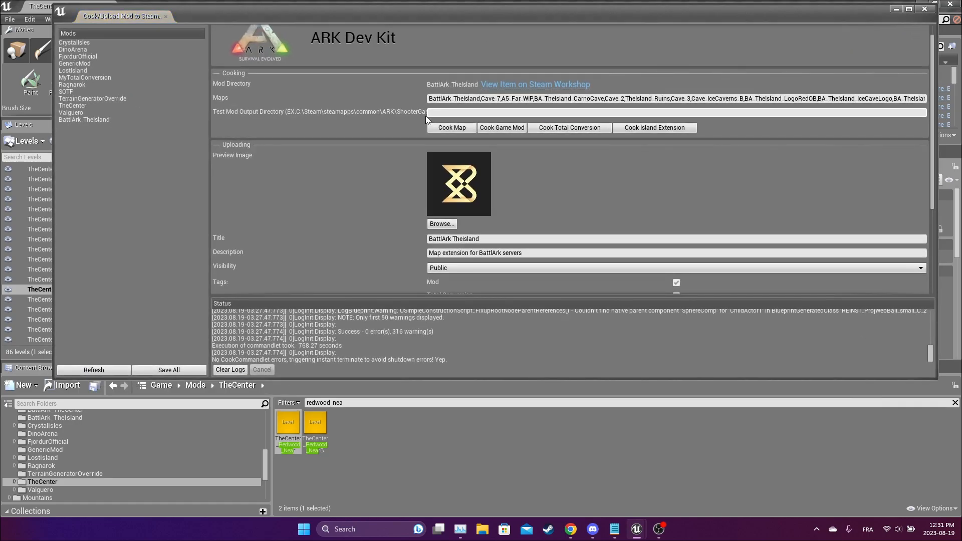
left_click(100, 134)
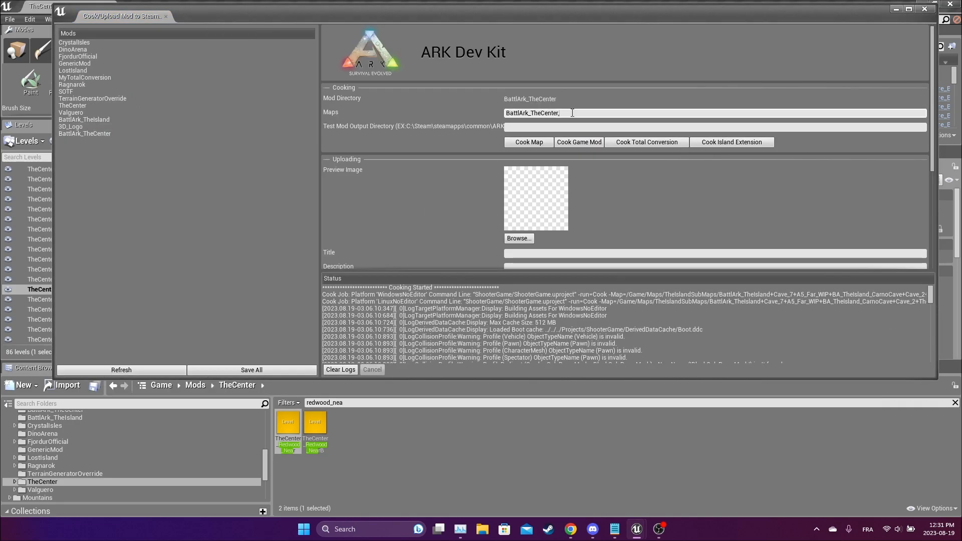
left_click(410, 432)
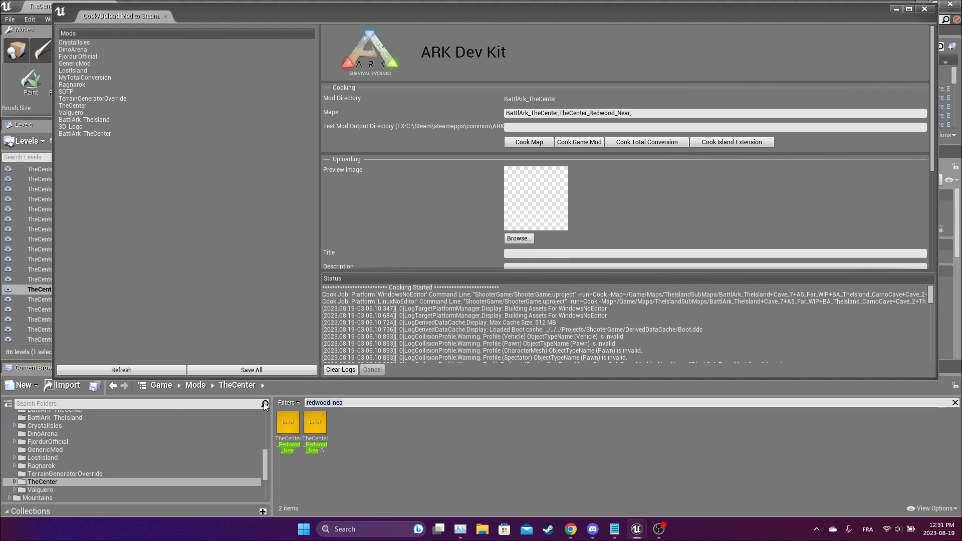
left_click(289, 437)
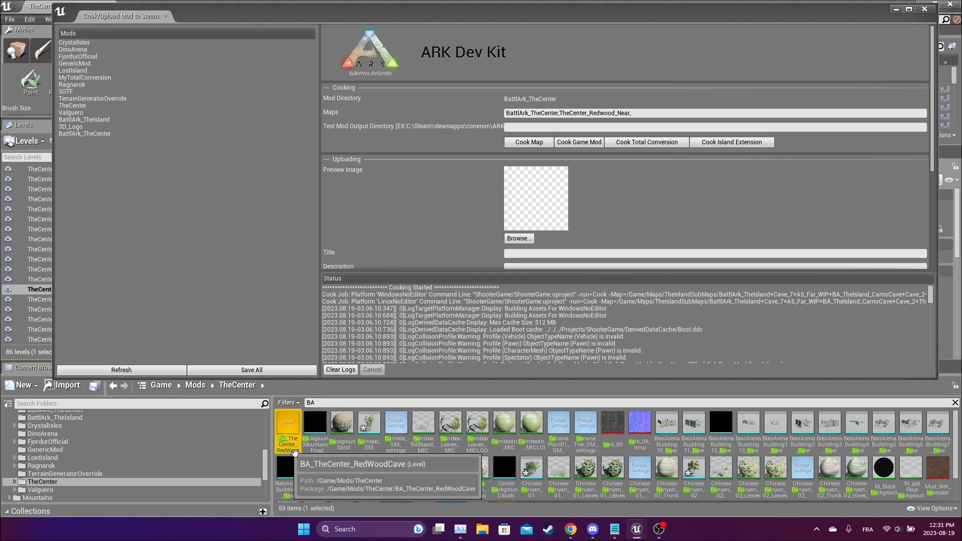
left_click(289, 446)
left_click(649, 113)
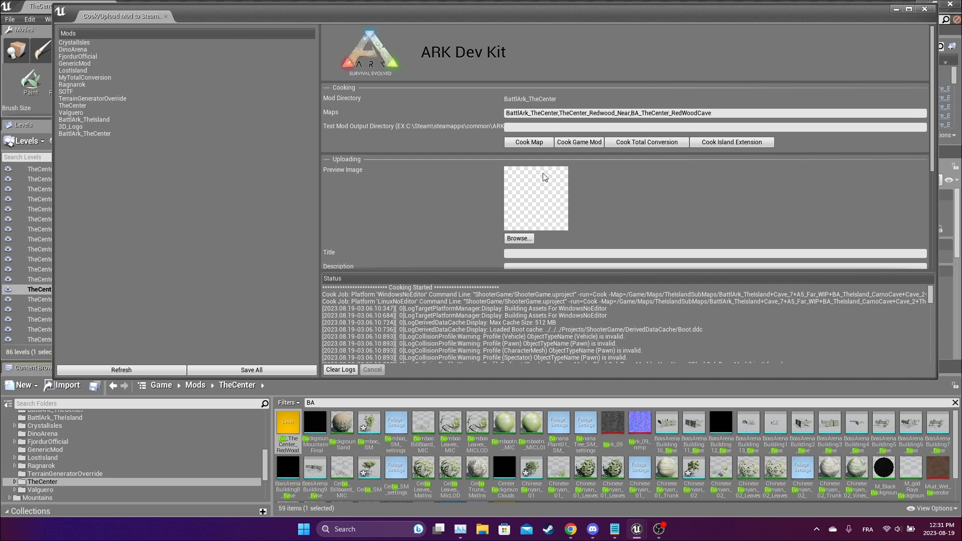
left_click(896, 9)
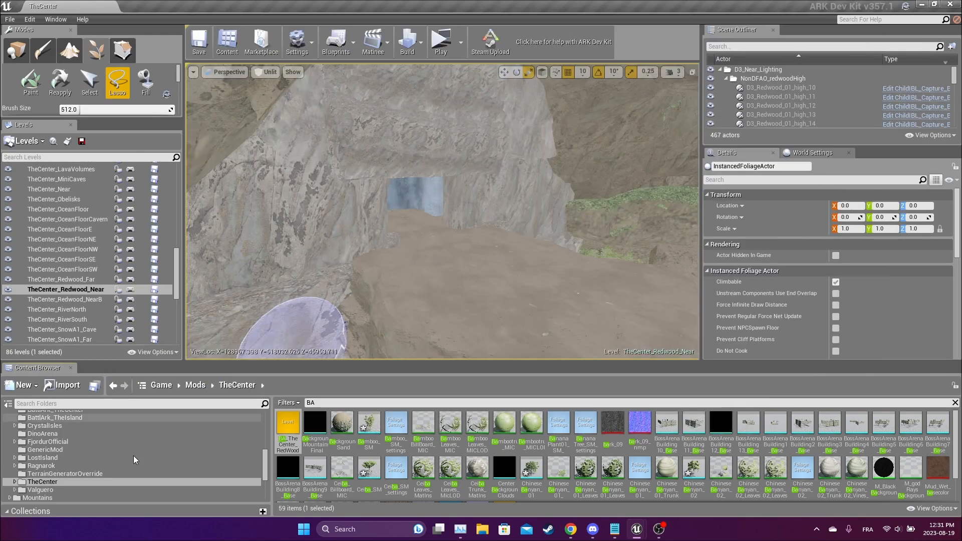
Open the BattlArk_Logo mesh from the BattlArk_TheCenter folder and assign the gold material to Element 0.
key("w")
right_click_drag(215, 243, 206, 214)
key("s")
scroll(57, 472, "up", 4)
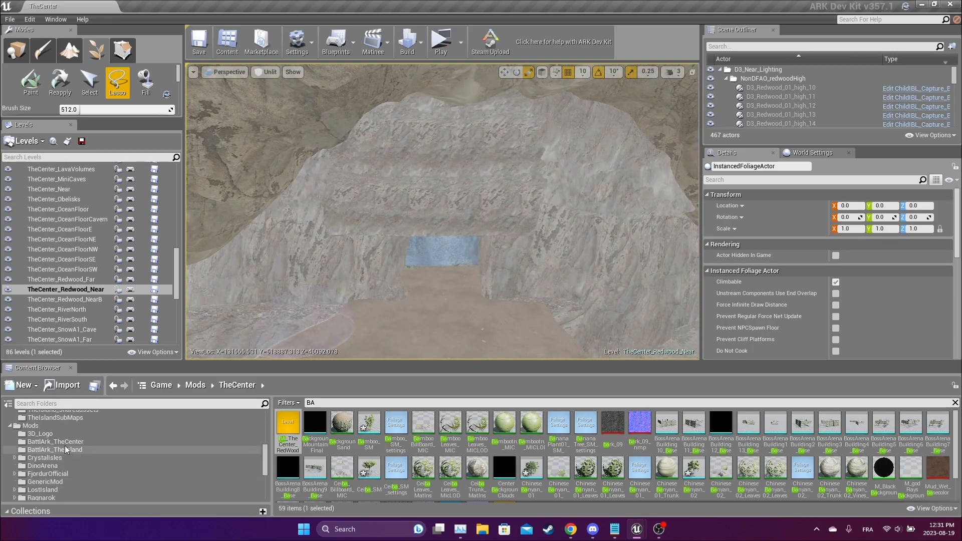
left_click(50, 442)
double_click(315, 426)
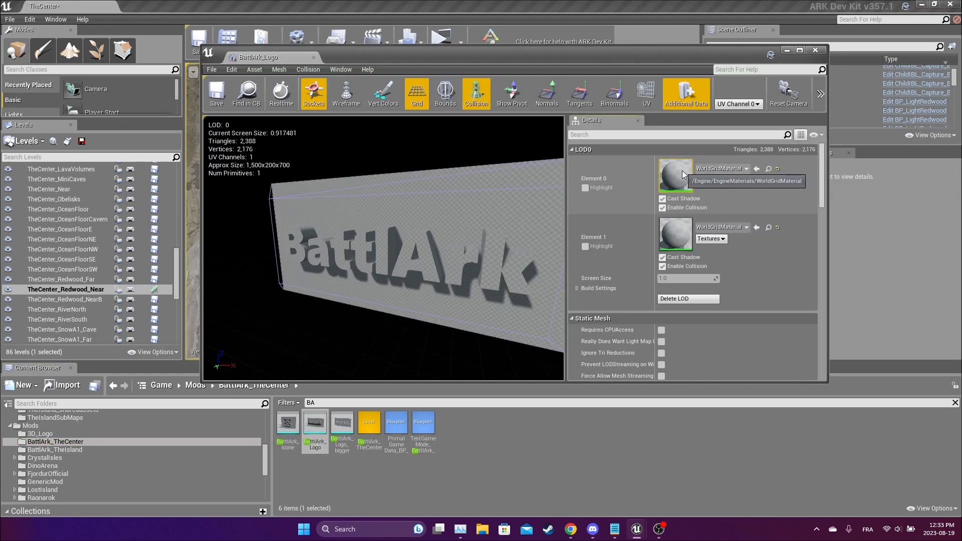
left_click(739, 170)
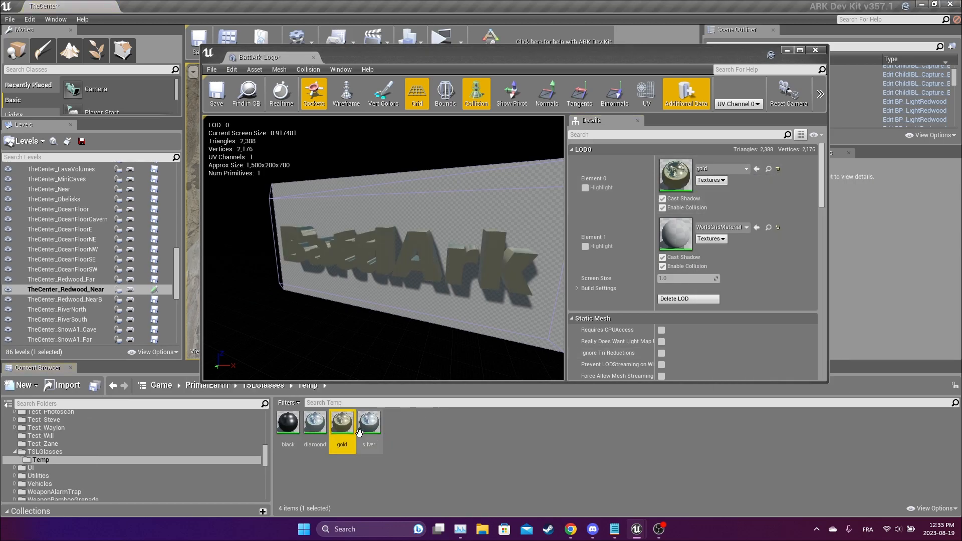
Copy the black and gold materials from TSLGlasses/Temp into the BattlArk_TheCenter mod folder.
left_click(289, 423, "ctrl")
scroll(198, 459, "up", 8)
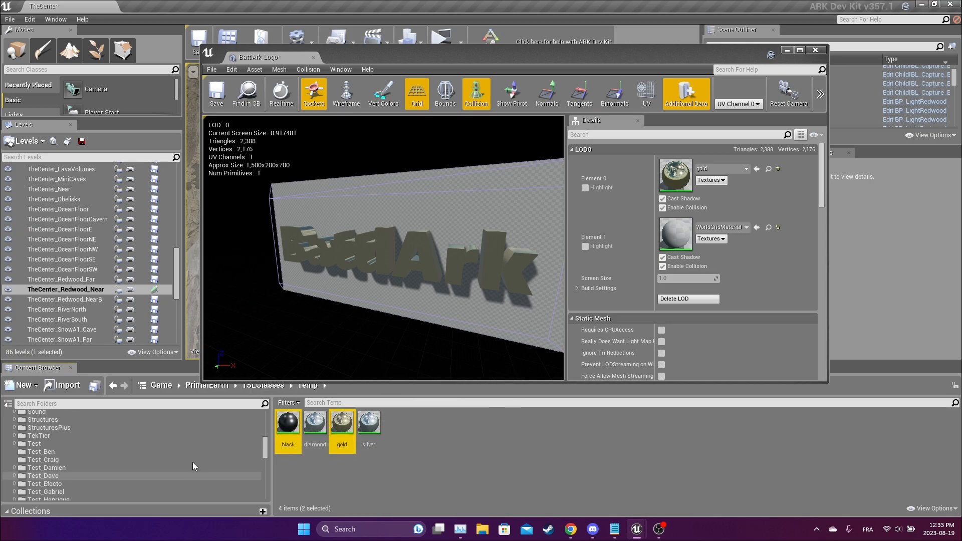
scroll(191, 455, "up", 1)
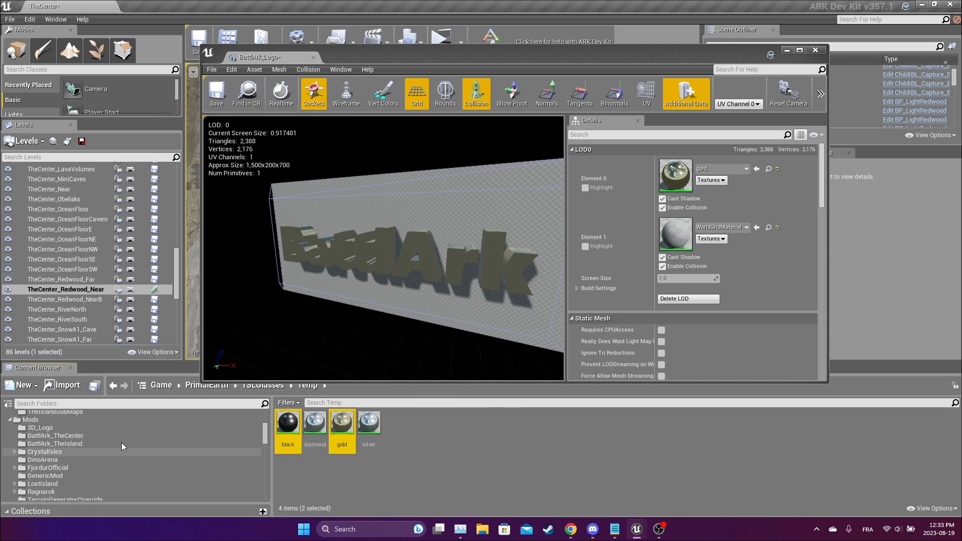
left_click_drag(342, 425, 77, 438)
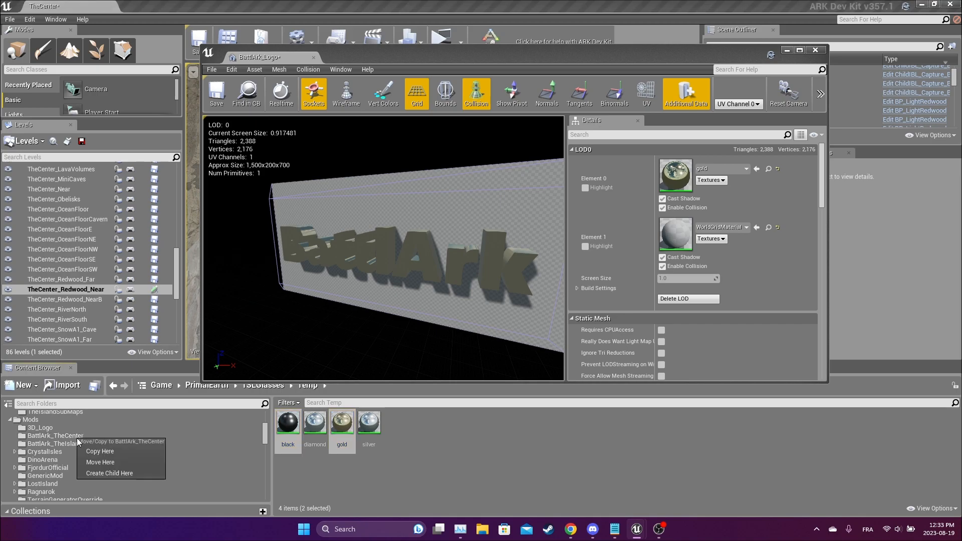
left_click(113, 451)
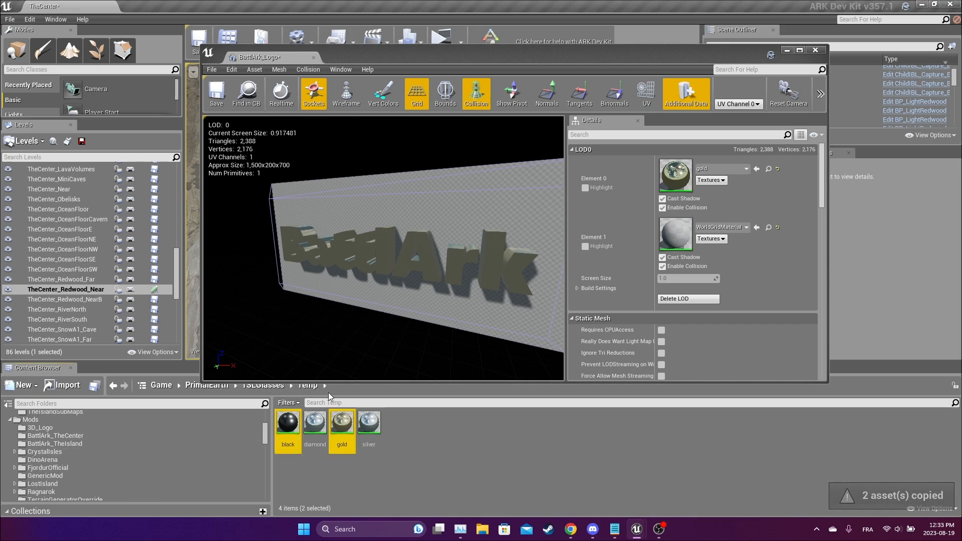
Apply the copied black and gold materials to BattlArk_Logo and close its mesh editor.
left_click(55, 436)
left_click_drag(396, 425, 671, 180)
left_click(342, 426)
left_click(815, 50)
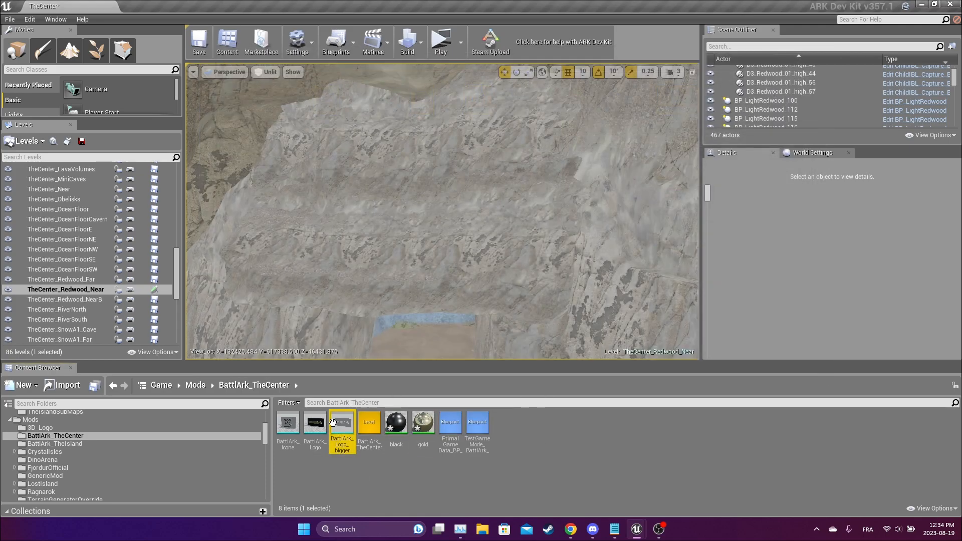
Assign gold to Element 0 and black to Element 1 of BattlArk_Logo_bigger, and save the mesh.
double_click(342, 425)
left_click_drag(396, 425, 676, 233)
left_click_drag(423, 425, 675, 176)
left_click(217, 94)
left_click(816, 50)
Apply the mod's black and gold materials to the BattlArk_Icone mesh and save it.
right_click(290, 429)
left_click(307, 123)
left_click_drag(396, 425, 676, 175)
left_click(216, 94)
left_click(816, 50)
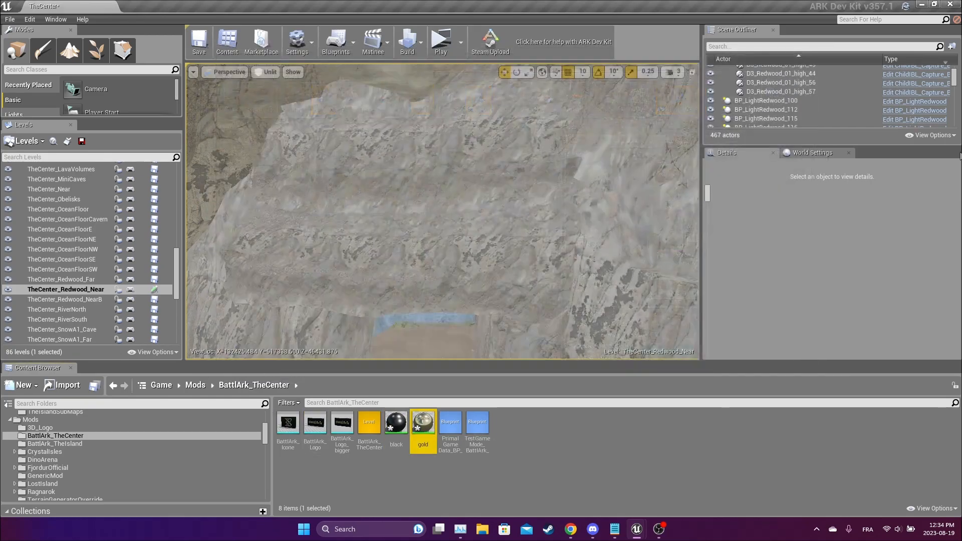
Save TheCenter_Redwood_Near, filter the levels by "ba", and make BA_TheCenter_RedWoodCave the current level.
left_click(154, 294)
left_click_drag(177, 273, 178, 198)
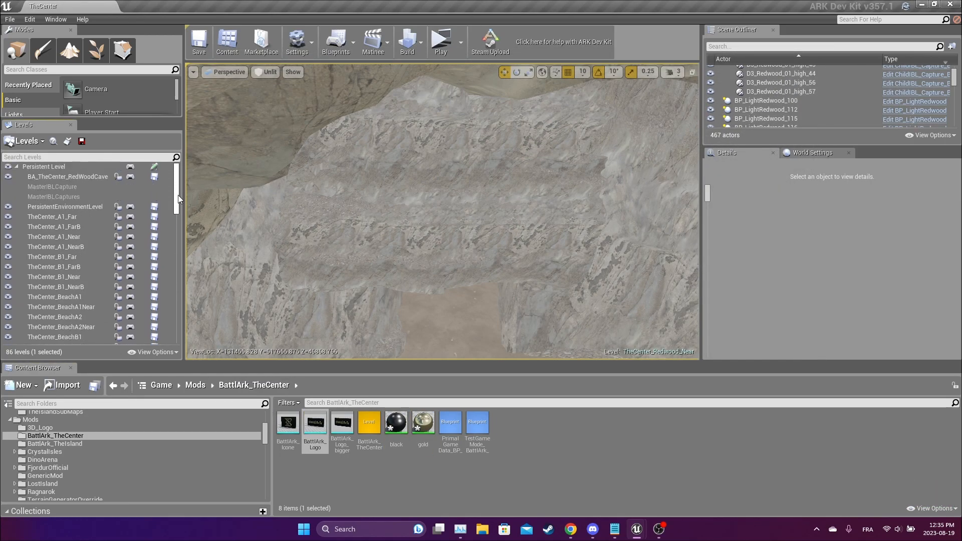
left_click(68, 157)
type("ba")
left_click(68, 176)
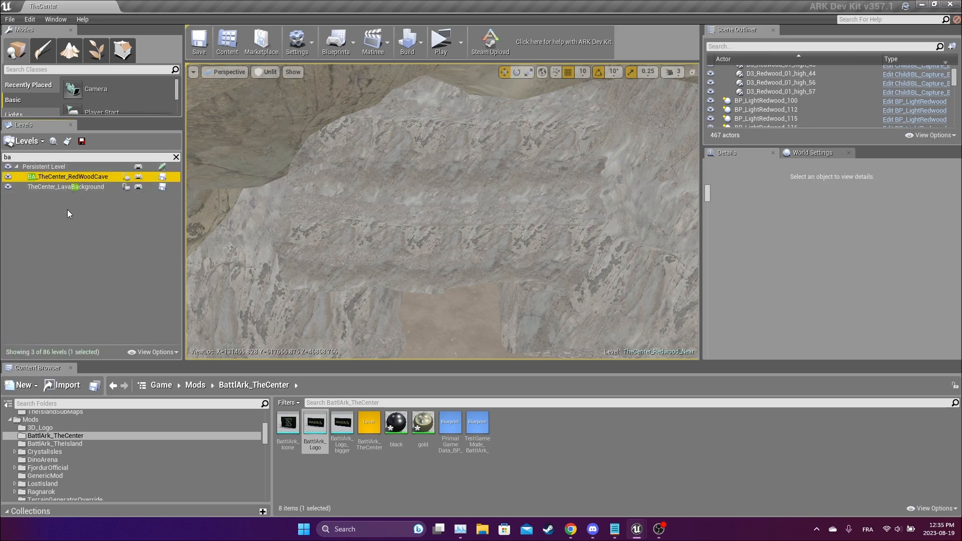
double_click(64, 182)
left_click(56, 187)
left_click(60, 176)
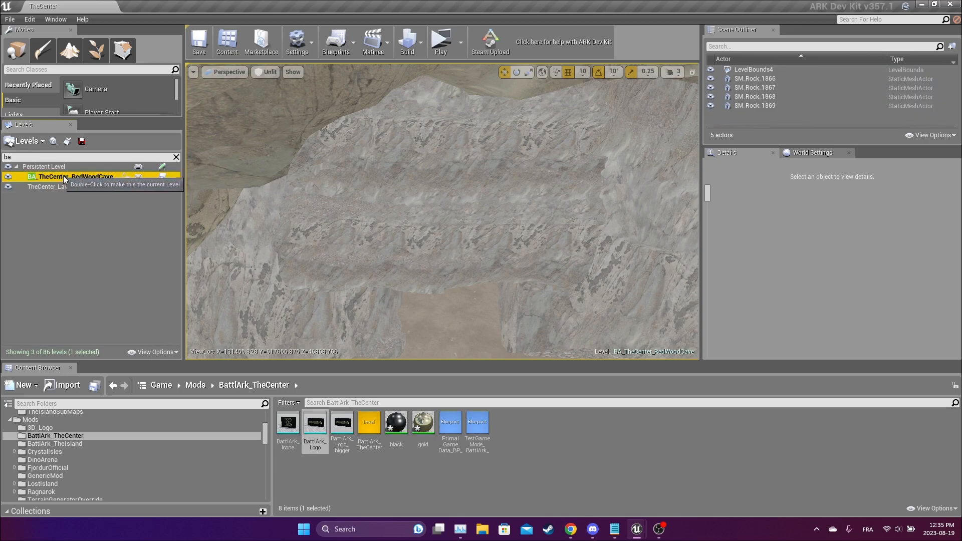
Place the BattlArk_Logo mesh on the rock face above the cave opening.
left_click_drag(315, 424, 384, 234)
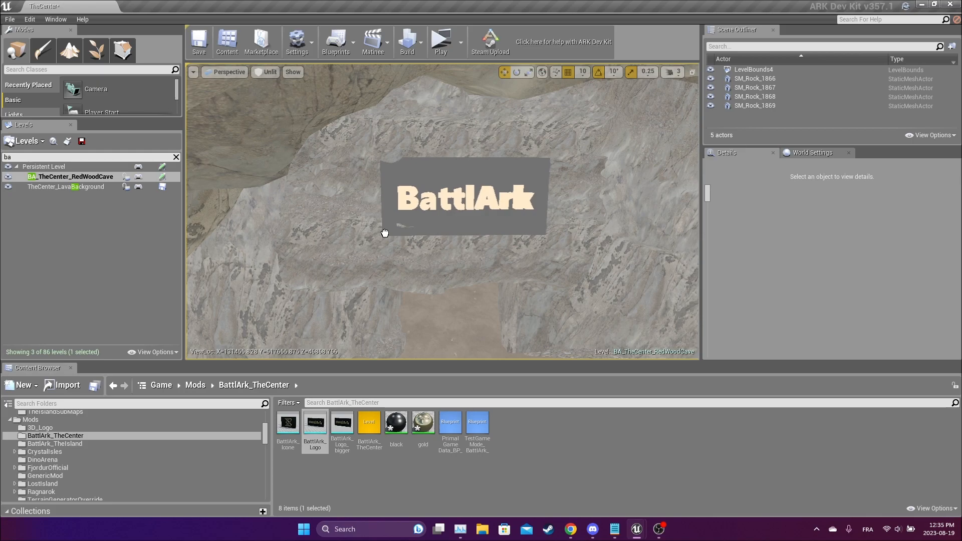
left_click_drag(483, 270, 483, 270)
scroll(751, 284, "down", 10)
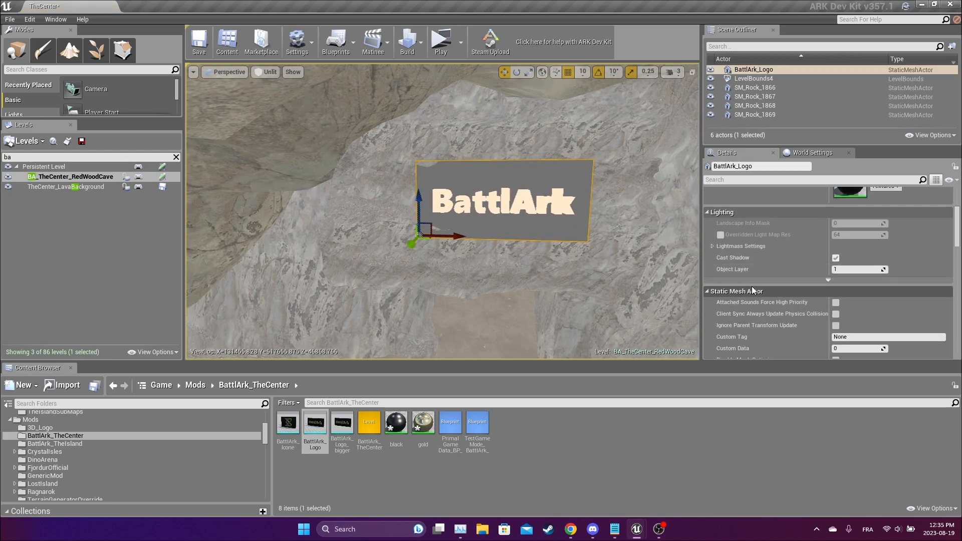
Set the collision preset of the BattlArk_Logo actor above the cave opening to Ground.
scroll(771, 297, "down", 8)
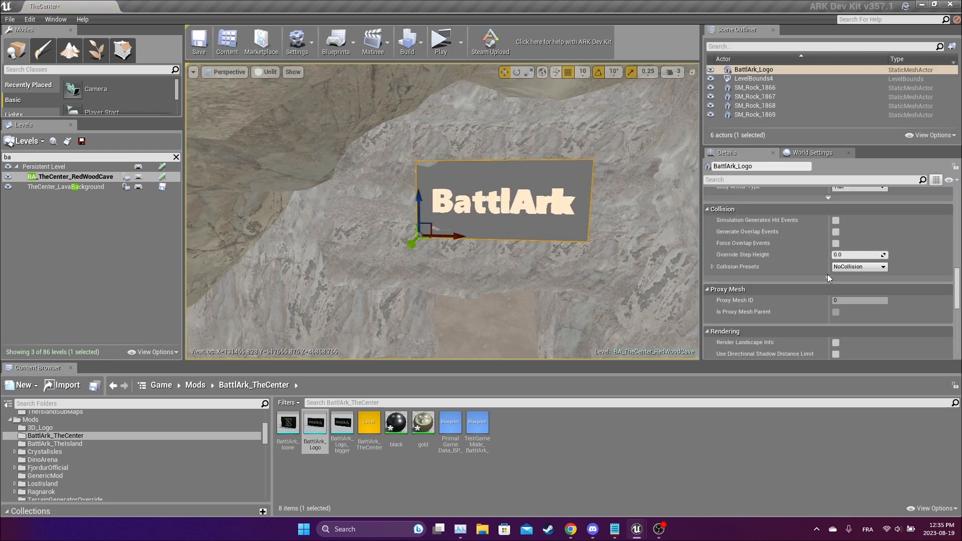
left_click(850, 268)
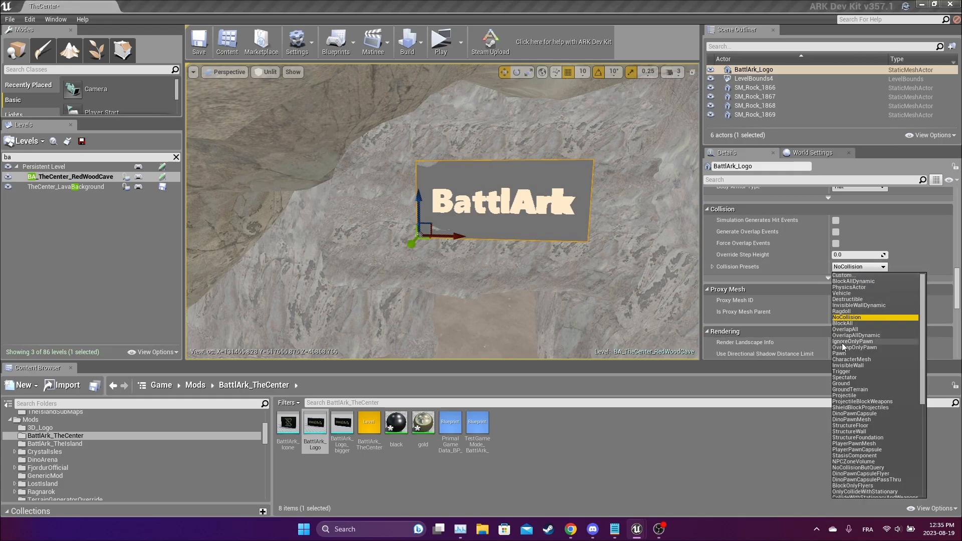
left_click(847, 383)
Show the cave entrance in Lit view mode, save all changes to the level, and deselect the logo.
right_click_drag(501, 225, 439, 223)
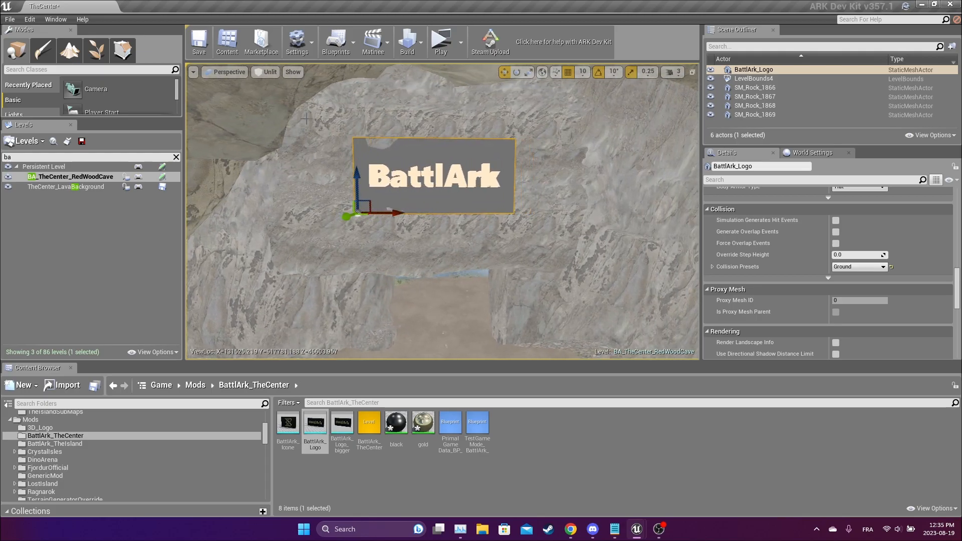
left_click(266, 71)
left_click(275, 92)
mouse_move(275, 92)
right_mouse_down()
mouse_move(274, 166)
mouse_move(275, 95)
mouse_move(266, 90)
right_mouse_up()
left_click(95, 390)
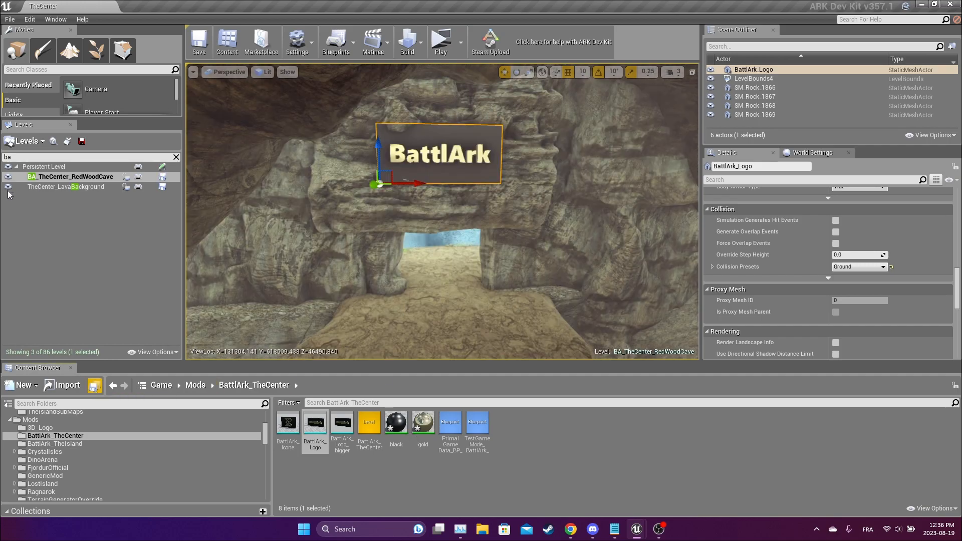
left_click(531, 353)
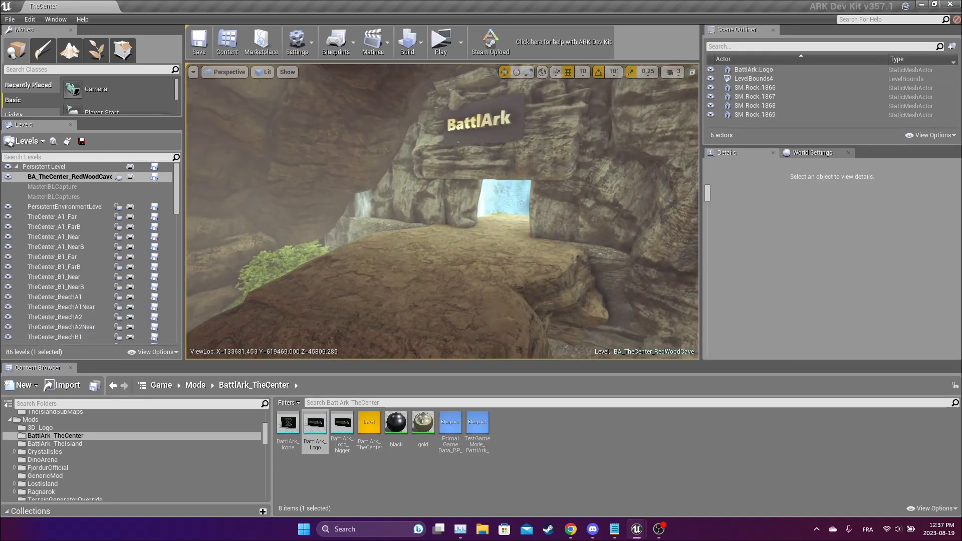
Open the mod cook and upload window and load android-chrome-512x512 from the Favicon folder as the preview image.
left_click(490, 41)
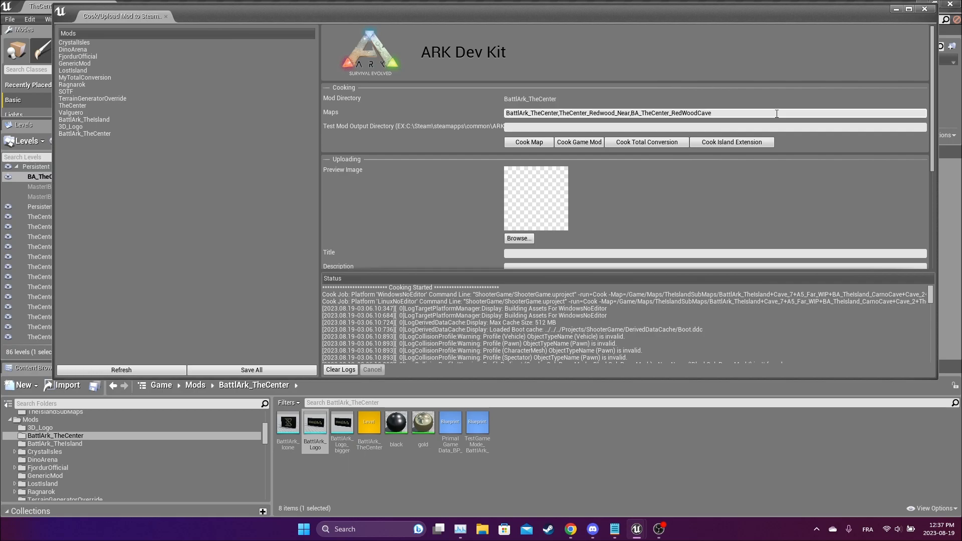
left_click(895, 12)
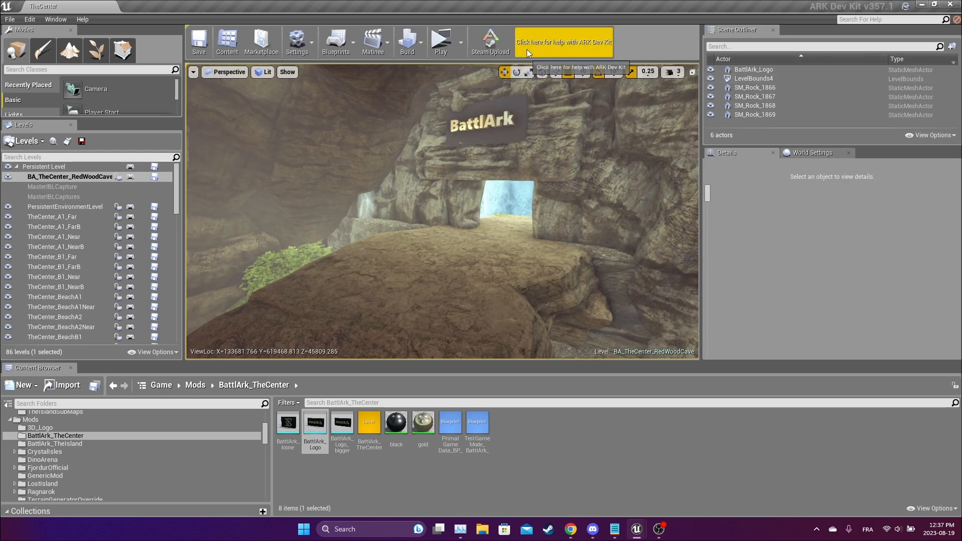
left_click(490, 41)
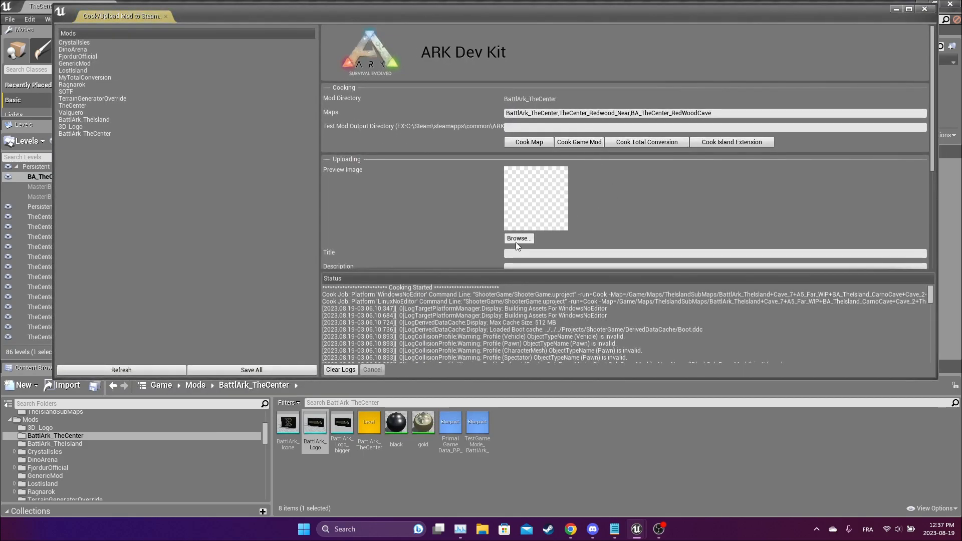
left_click(519, 238)
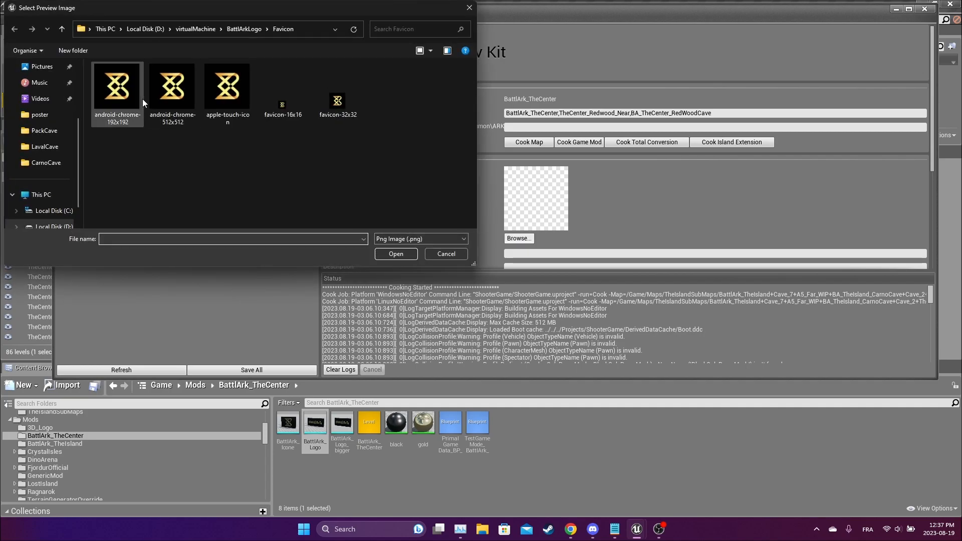
left_click(172, 90)
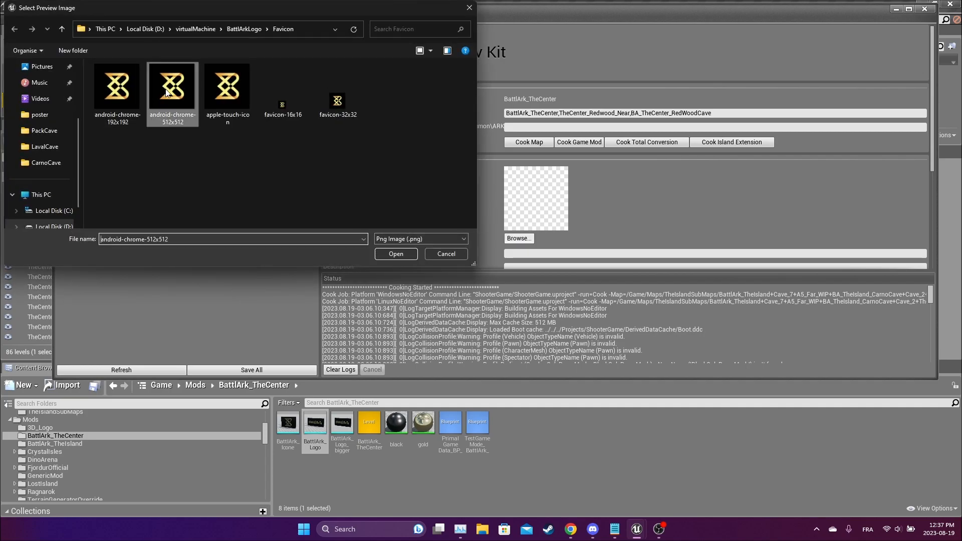
left_click(399, 255)
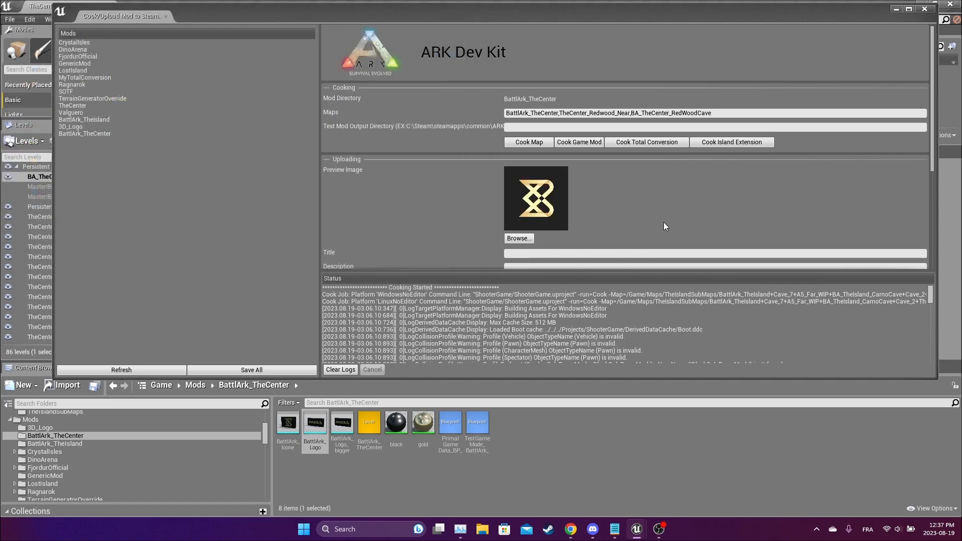
Set the upload title to "BattlArk The Center" and the description to "Map extension for BattlArk PVP cluster Free to use. Multiple caves change for PVP Balance.".
scroll(702, 203, "down", 2)
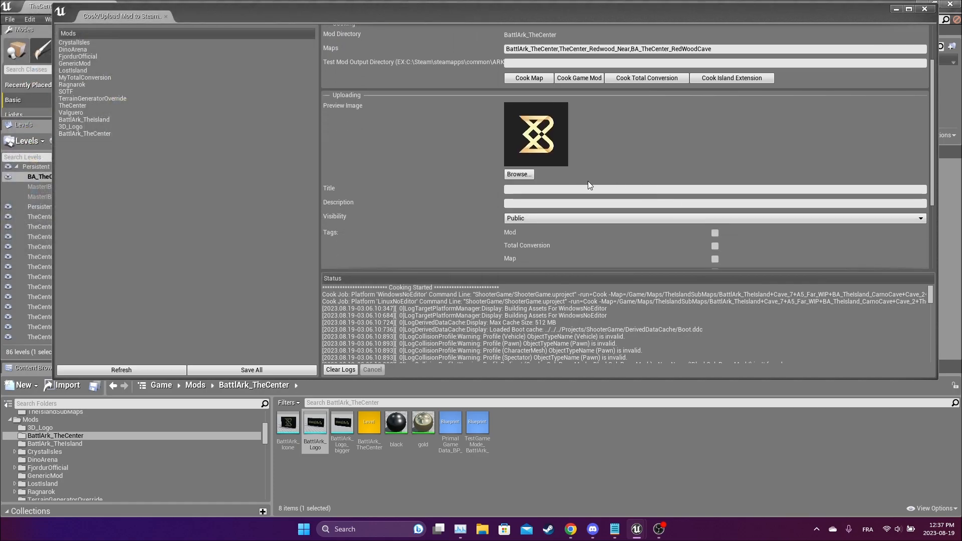
left_click(534, 189)
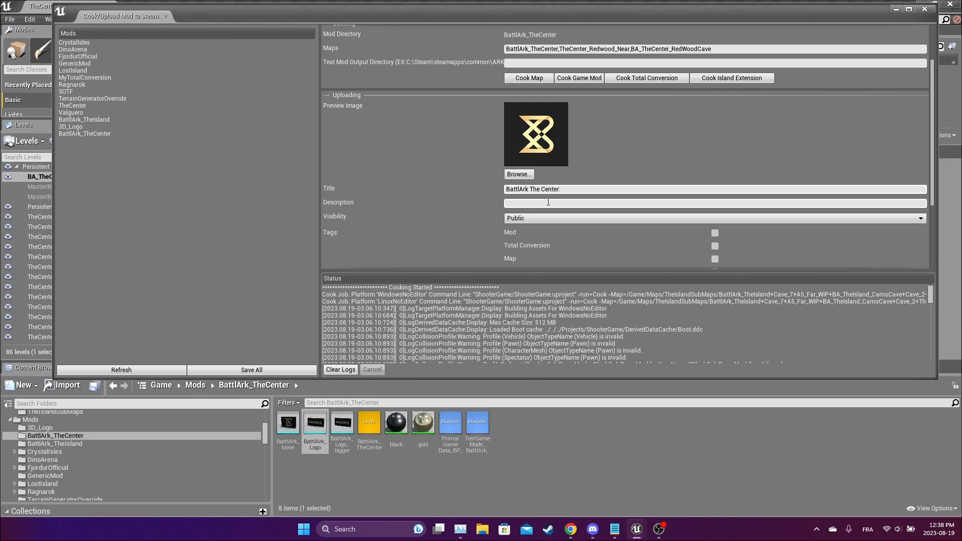
type("Map extension for BattlArk PVP cluster Free to use. Multiple caves change for PVP Balance.")
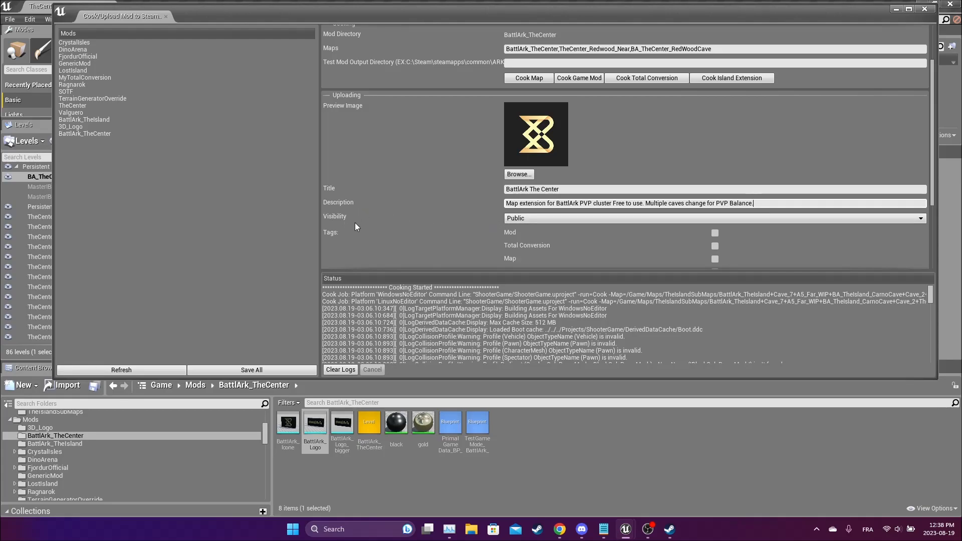
Tag the BattlArk_TheCenter upload as Mod.
scroll(481, 230, "down", 3)
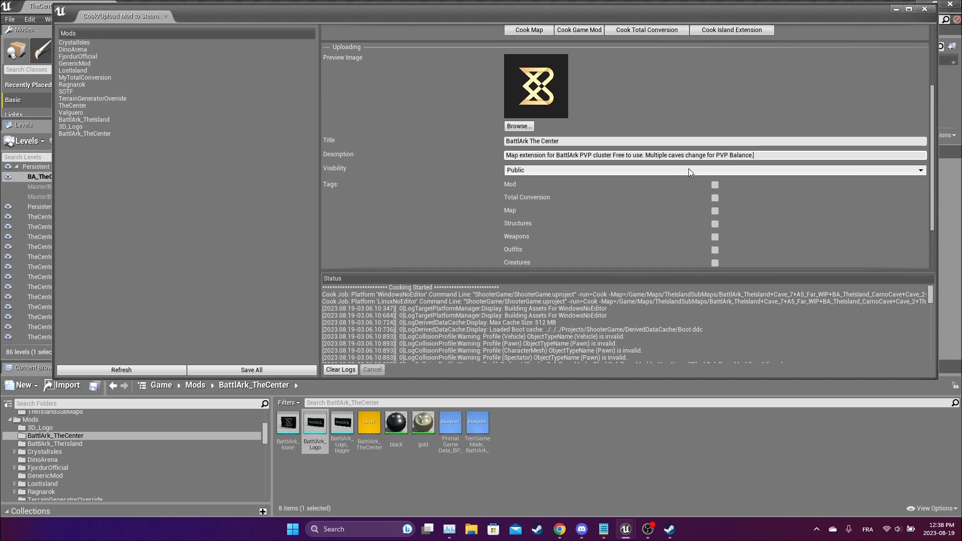
left_click(715, 185)
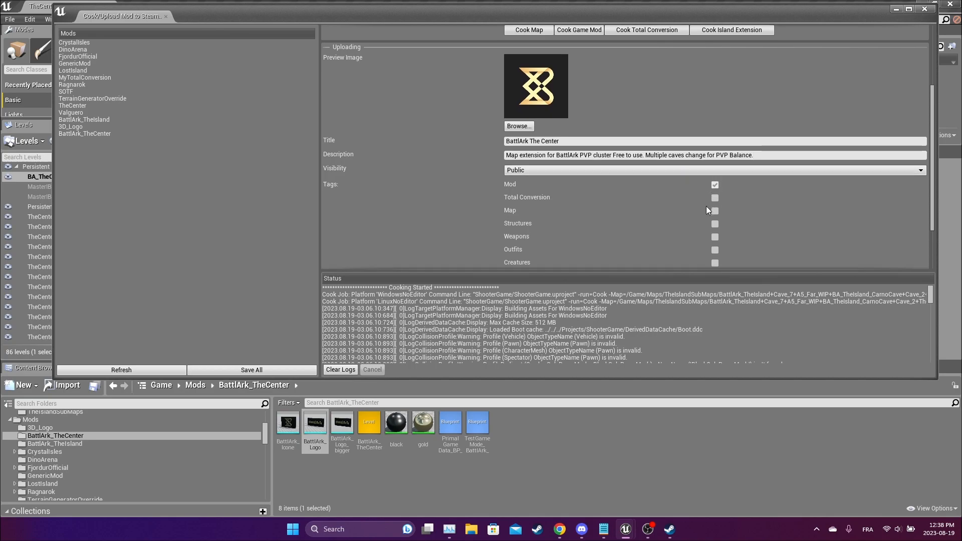